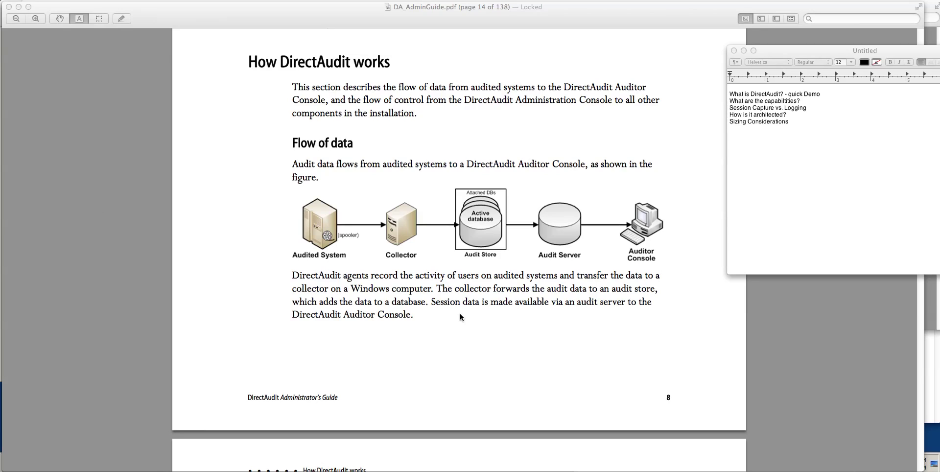
- Switch to the VMware Fusion virtual machine and bring the Centrify Audit Analyzer window to the front
left_click(447, 471)
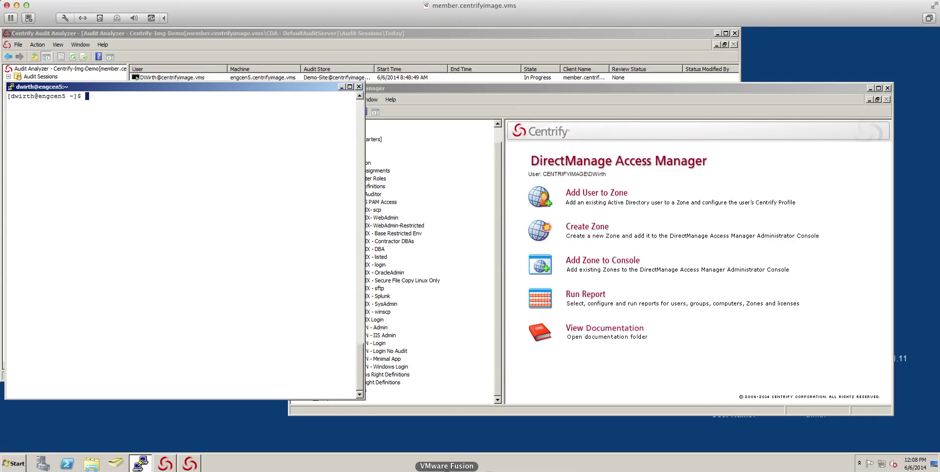
left_click(452, 39)
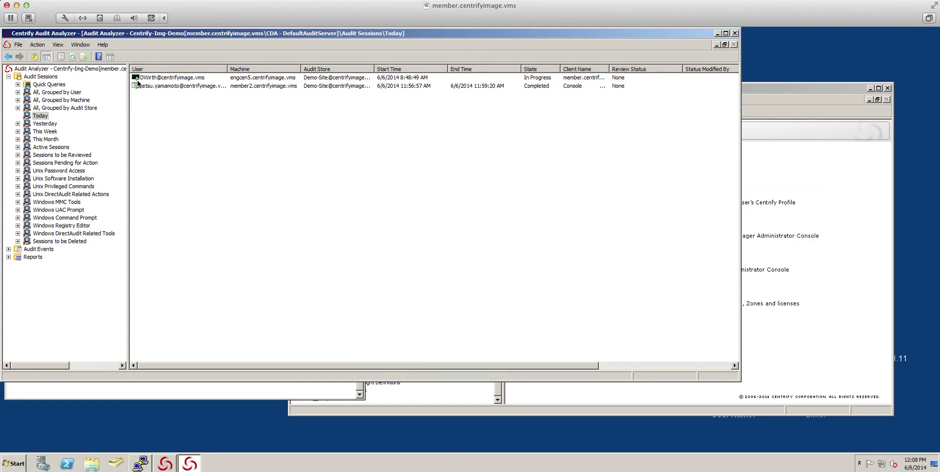
- Draw annotation arrows pointing at the query tree and the session list, and clear them
left_click(736, 17)
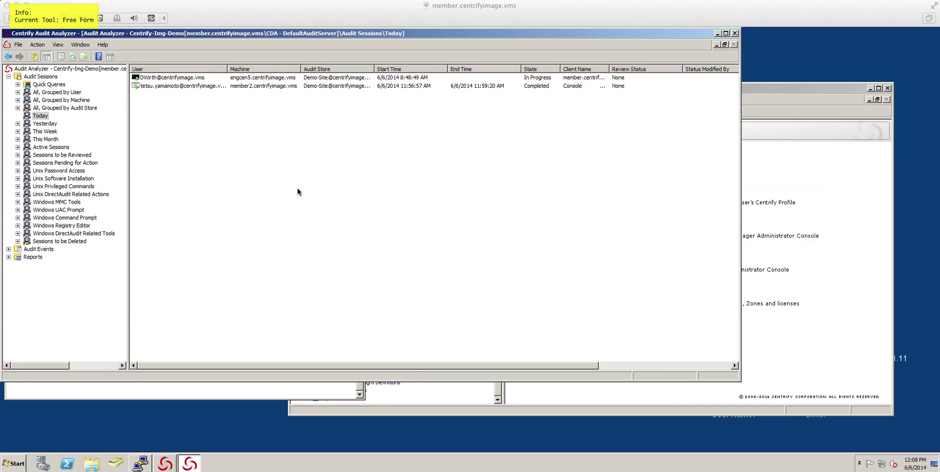
key("l")
key("a")
left_click_drag(68, 342, 67, 273)
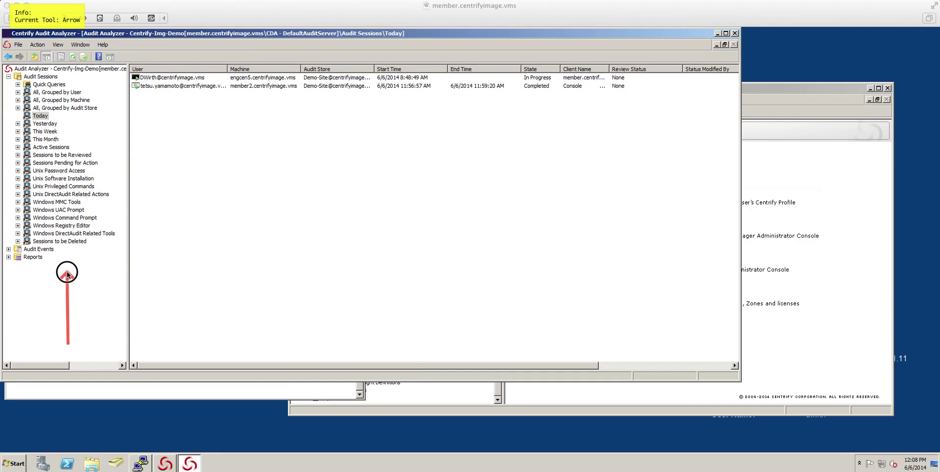
left_click_drag(560, 213, 468, 191)
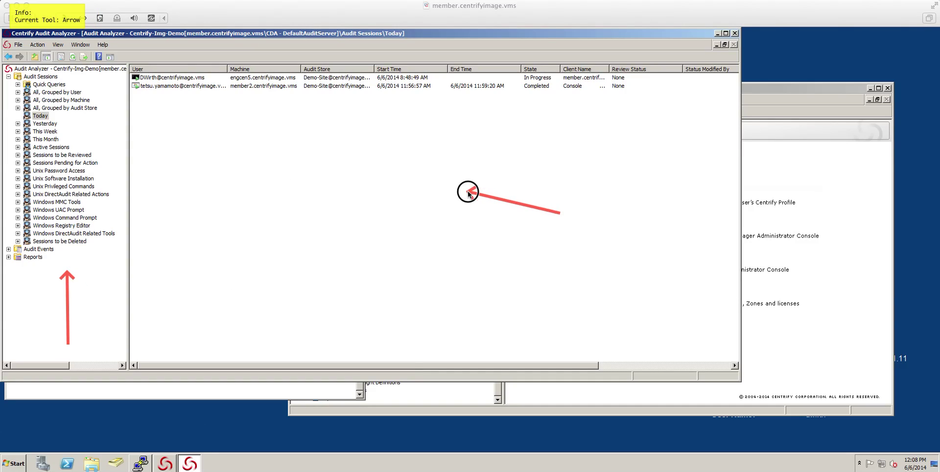
key("f")
key("Escape")
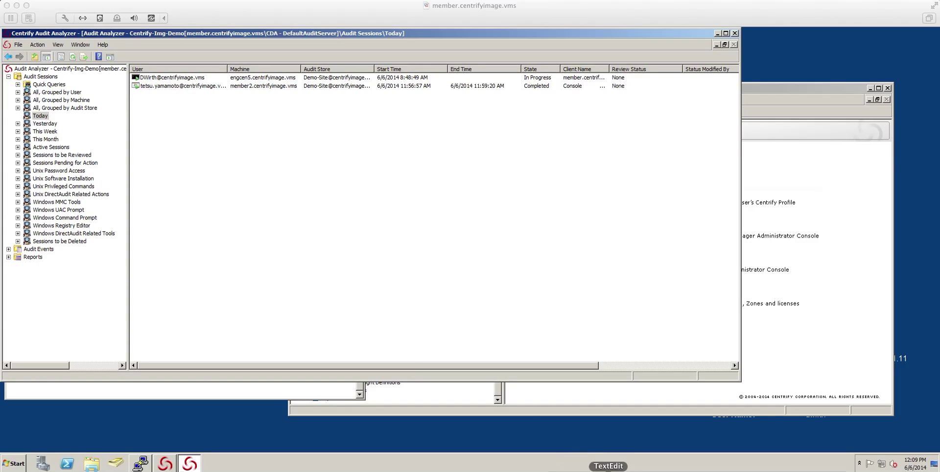
- Draw annotation arrows at the User, Machine, Audit Store, Start Time, End Time, State and Client Name columns, and clear them
key("a")
left_click_drag(180, 44, 180, 61)
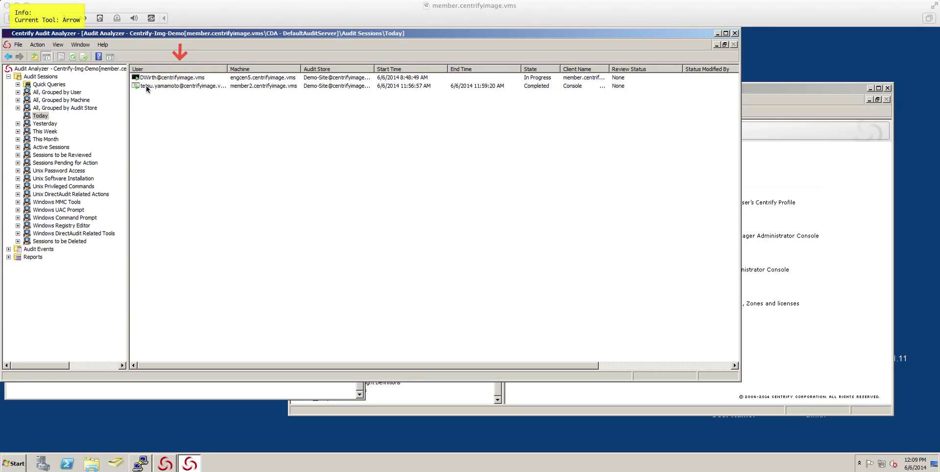
left_click_drag(253, 44, 255, 61)
left_click_drag(320, 44, 319, 63)
left_click_drag(395, 46, 396, 61)
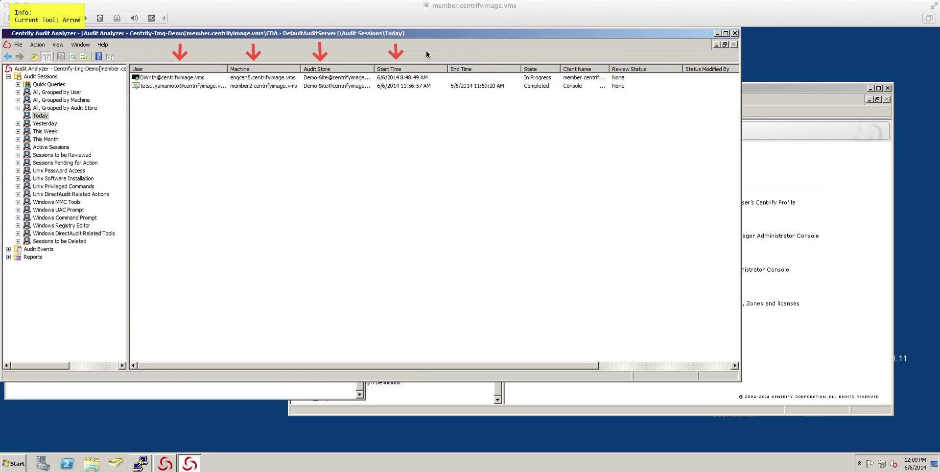
left_click(474, 38)
mouse_move(473, 39)
left_mouse_down()
mouse_move(475, 59)
mouse_move(502, 62)
mouse_move(487, 75)
left_mouse_up()
mouse_move(541, 43)
left_mouse_down()
mouse_move(540, 61)
mouse_move(572, 45)
mouse_move(582, 63)
left_mouse_up()
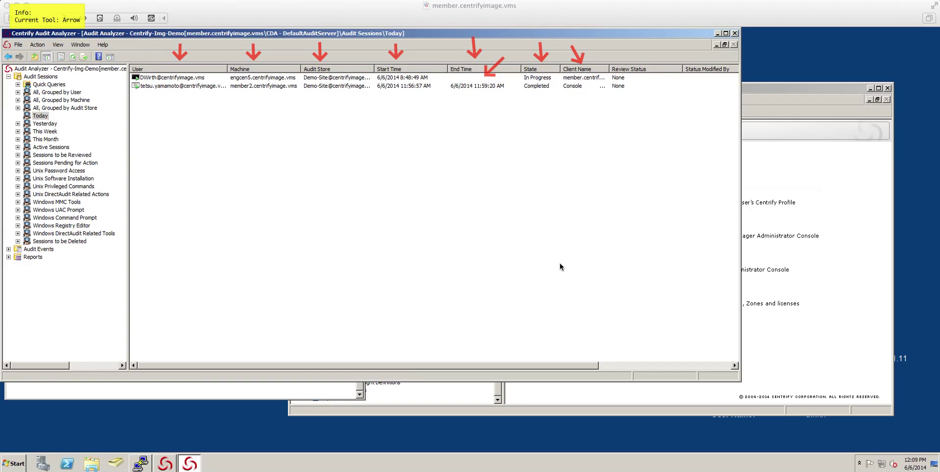
key("f")
key("Escape")
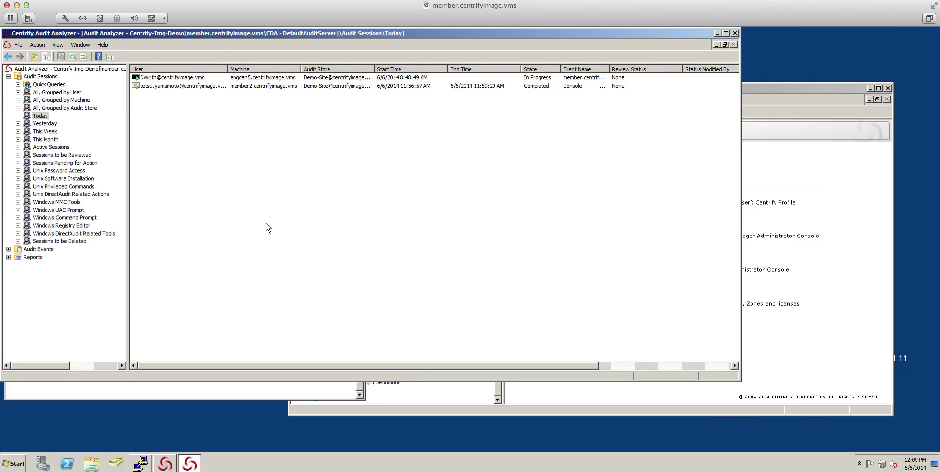
- Open the indexed command list of the in-progress session on engcen5 and enlarge its window to show all commands
right_click(218, 79)
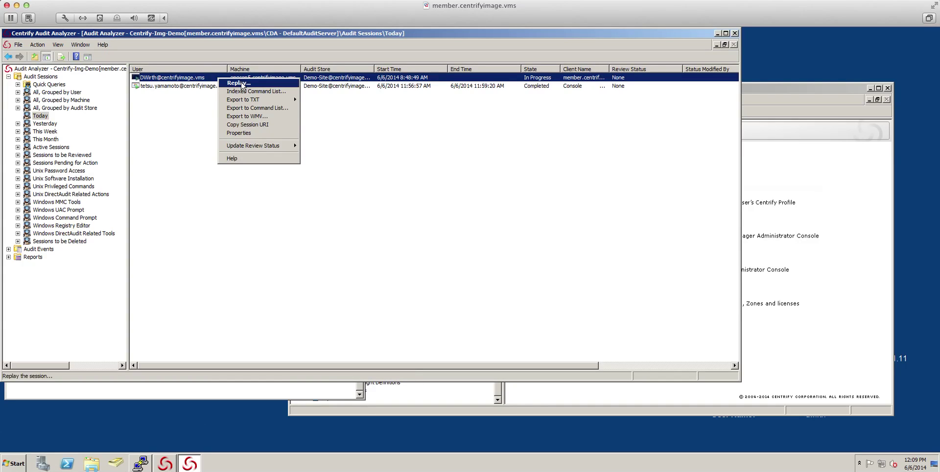
left_click(243, 92)
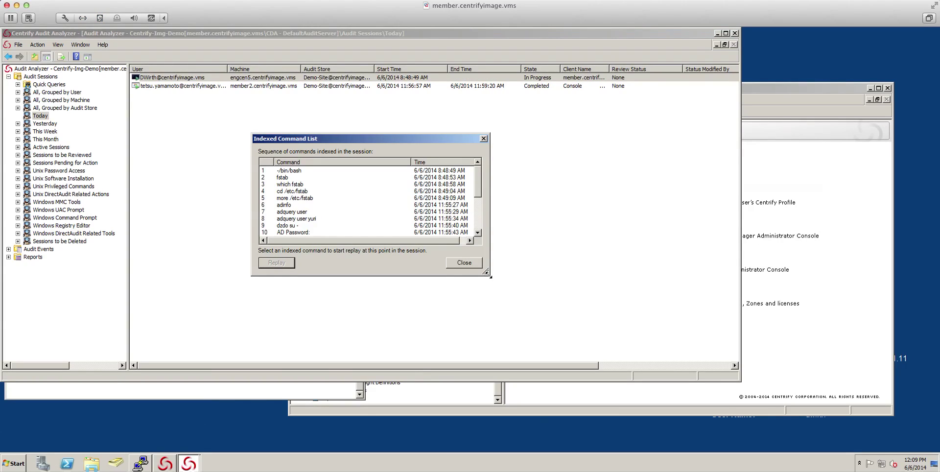
left_click_drag(487, 272, 705, 361)
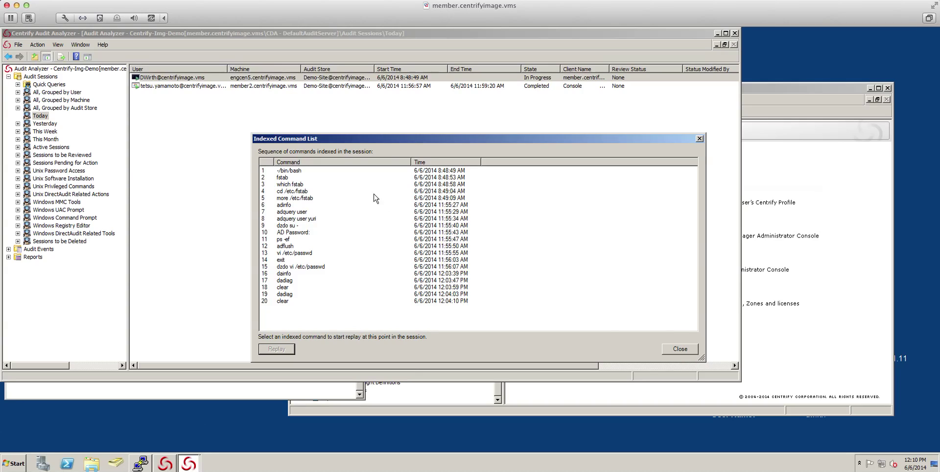
- Replay the session from the first indexed command, -/bin/bash, in a maximized player at increased speed
left_click(300, 172)
left_click(277, 349)
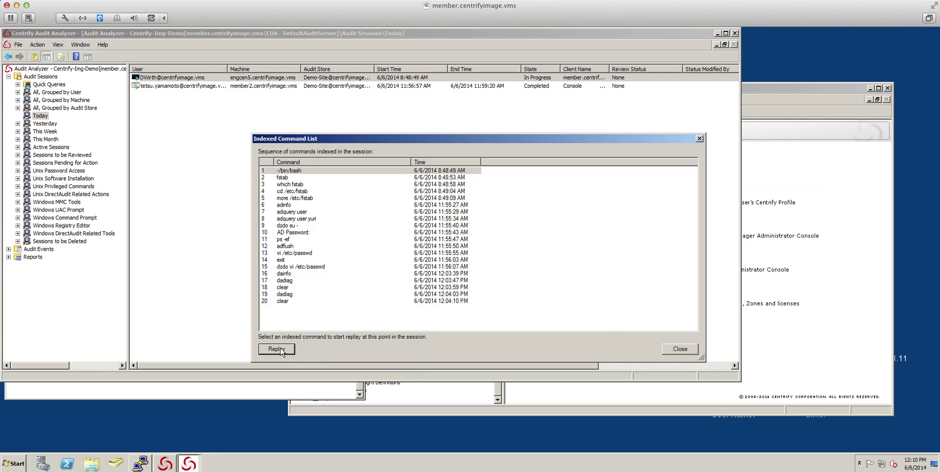
left_click(282, 351)
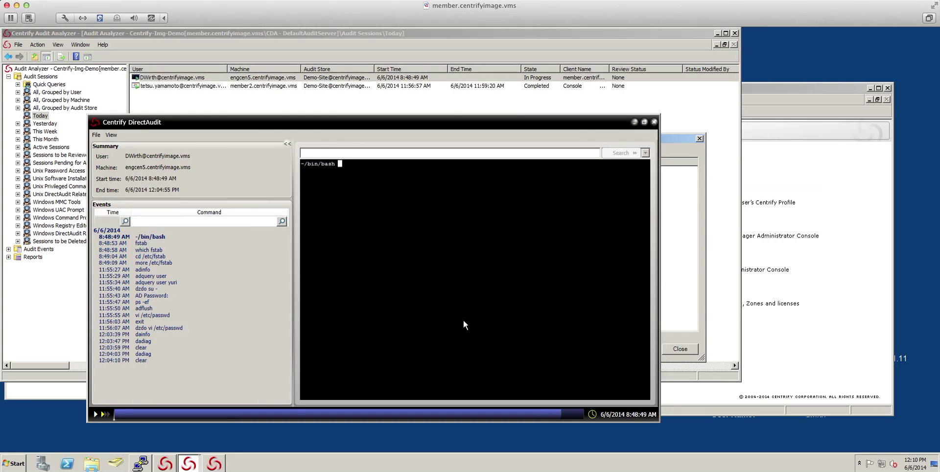
left_click(644, 122)
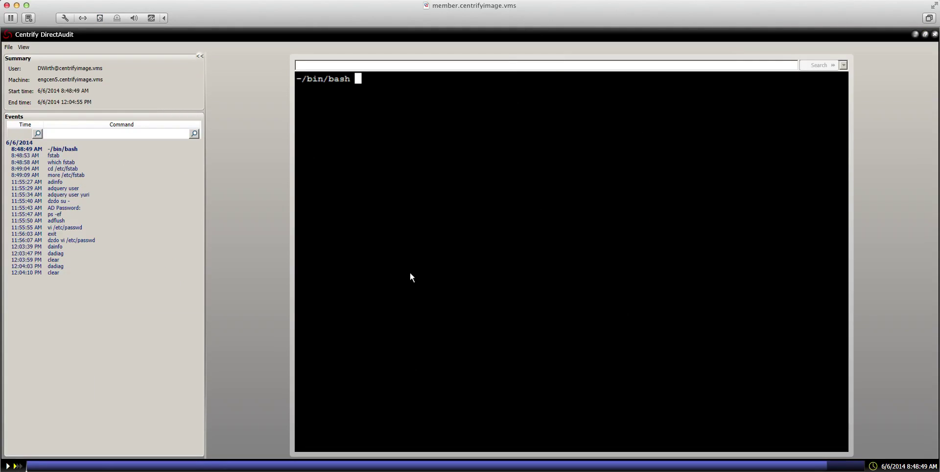
left_click(7, 467)
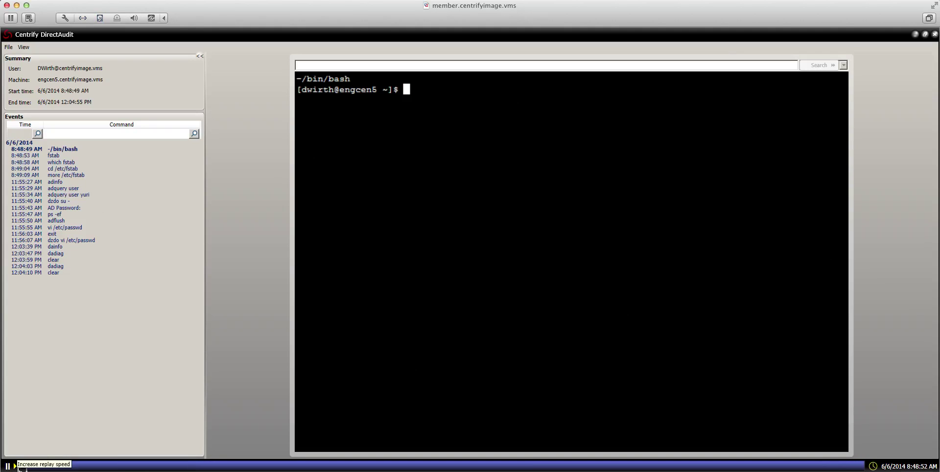
left_click(18, 468)
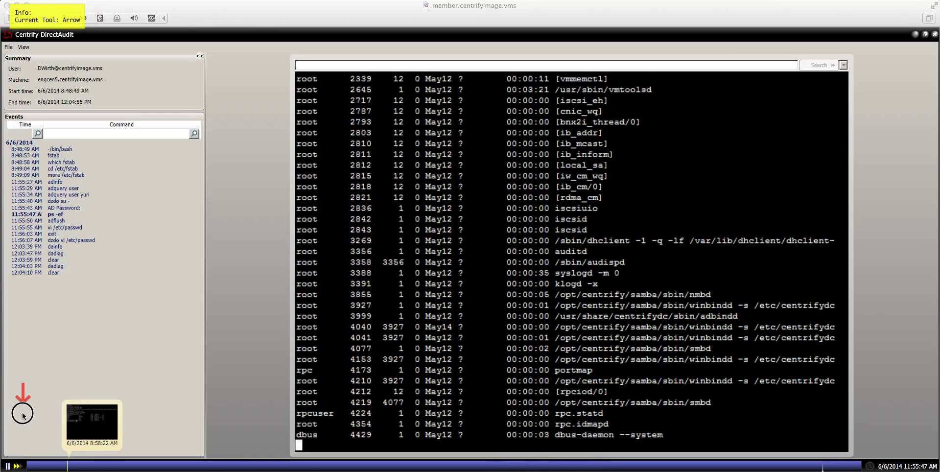
- Annotate the playback controls, the replay timestamp and the Events list with arrows, a line and a rectangle, and clear the markings
left_click_drag(22, 385, 19, 443)
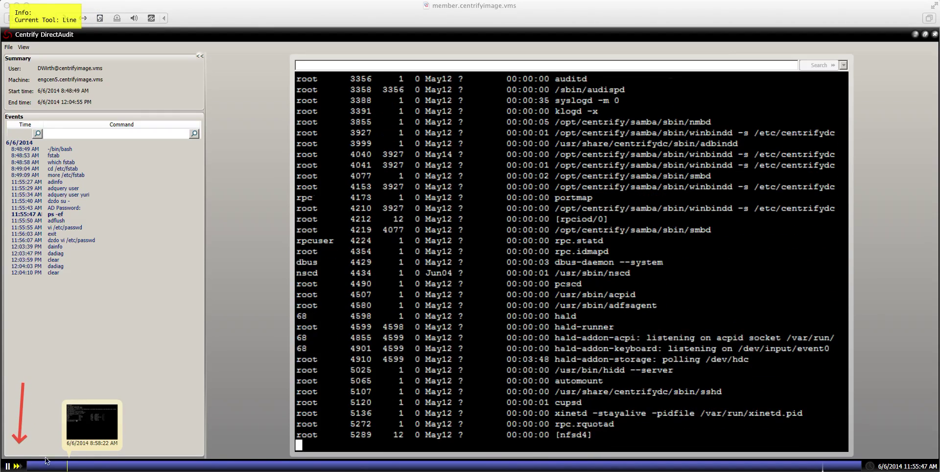
left_click_drag(887, 376, 875, 452)
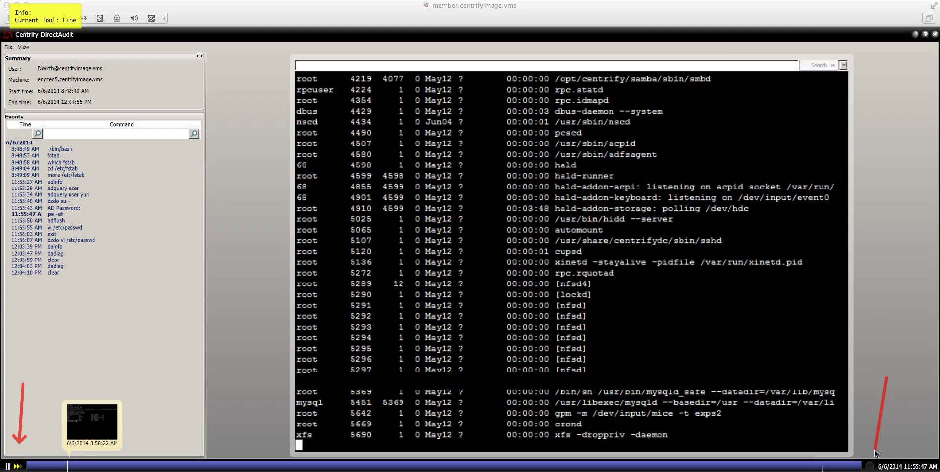
key("r")
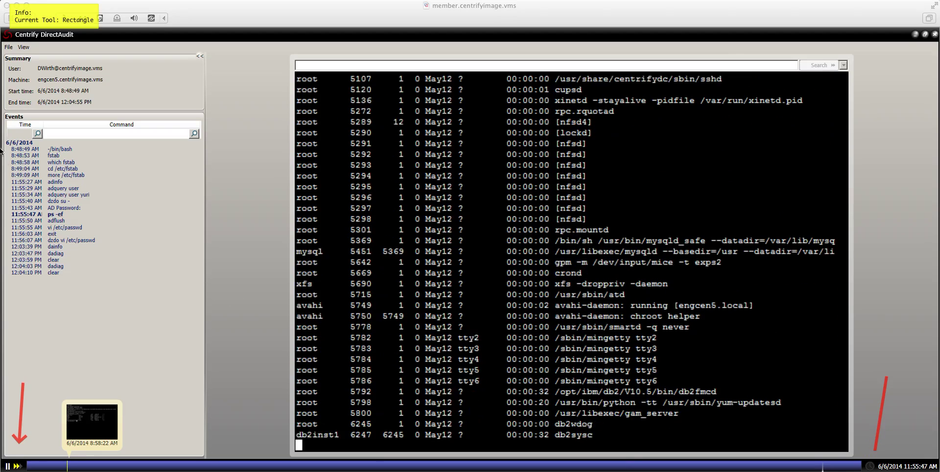
mouse_move(2, 135)
left_mouse_down()
mouse_move(83, 286)
mouse_move(232, 316)
left_mouse_up()
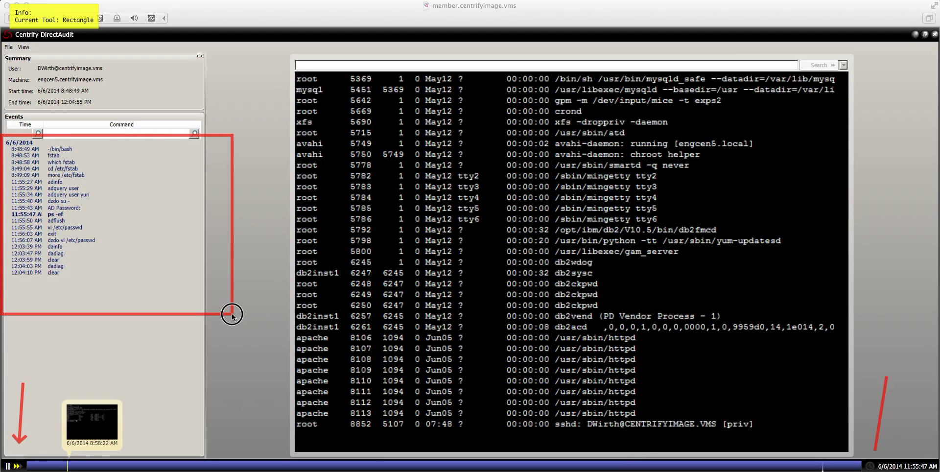
key("f")
key("Escape")
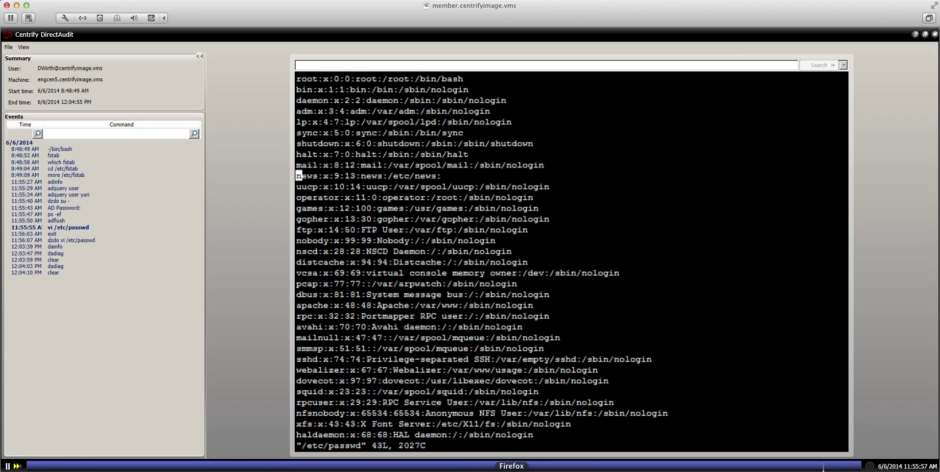
- Point an annotation arrow at the dzdo vi /etc/passwd event and clear it
key("a")
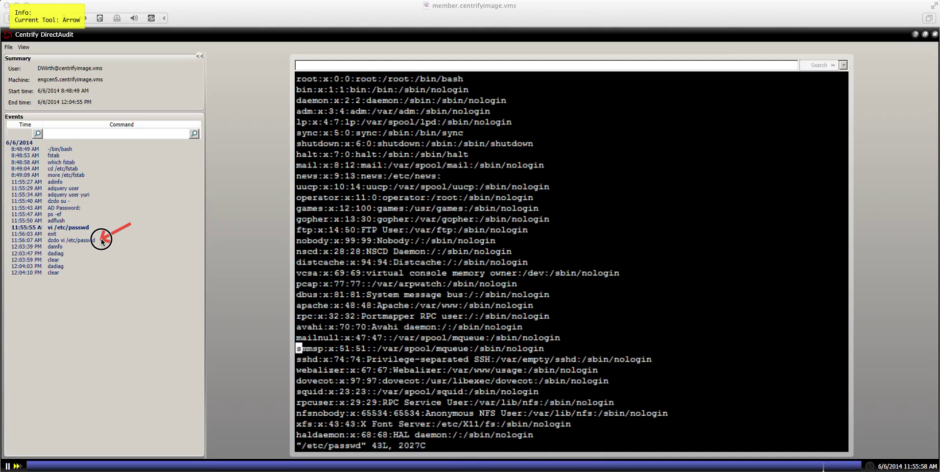
key("f")
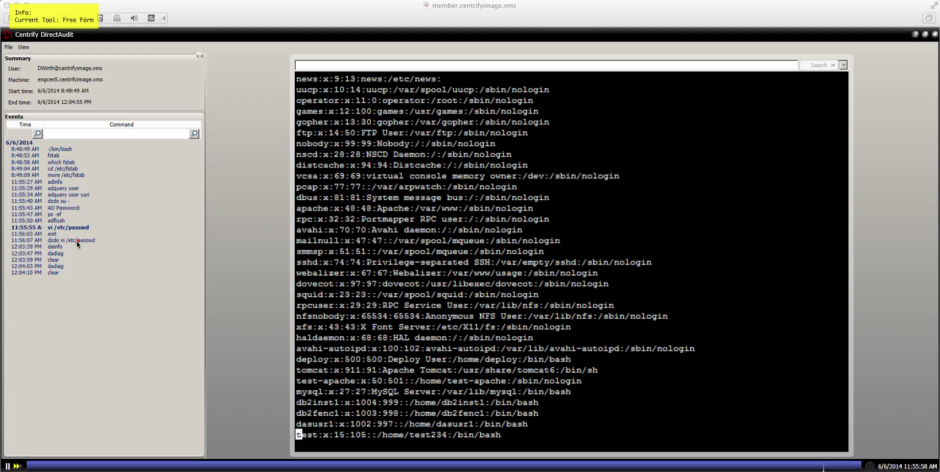
key("Escape")
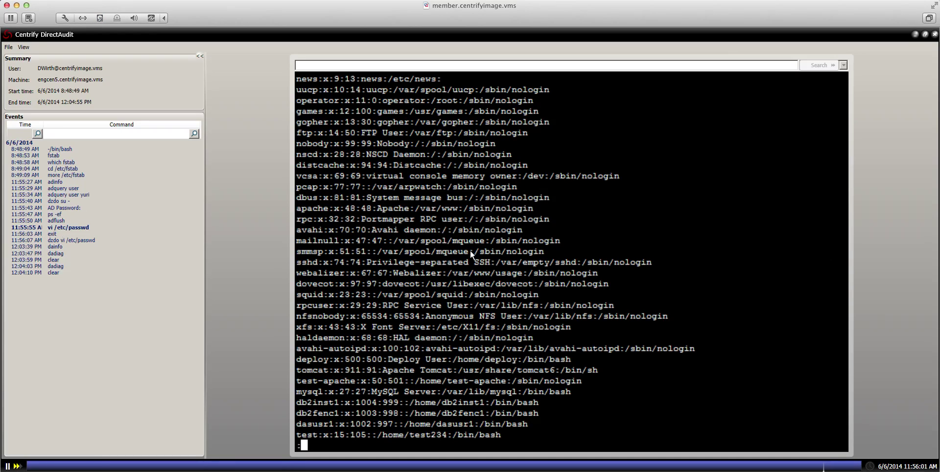
- Jump the replay to the dzdo vi /etc/passwd event, and close the player and the indexed command list
left_click(57, 241)
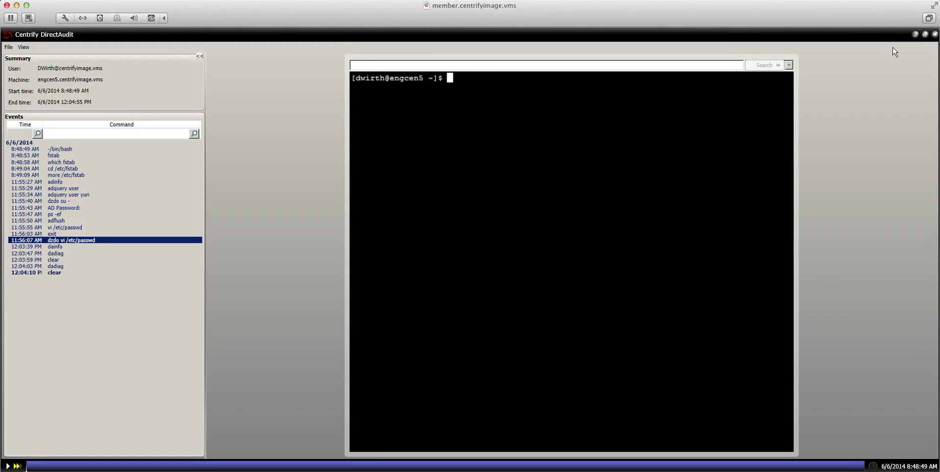
left_click(915, 34)
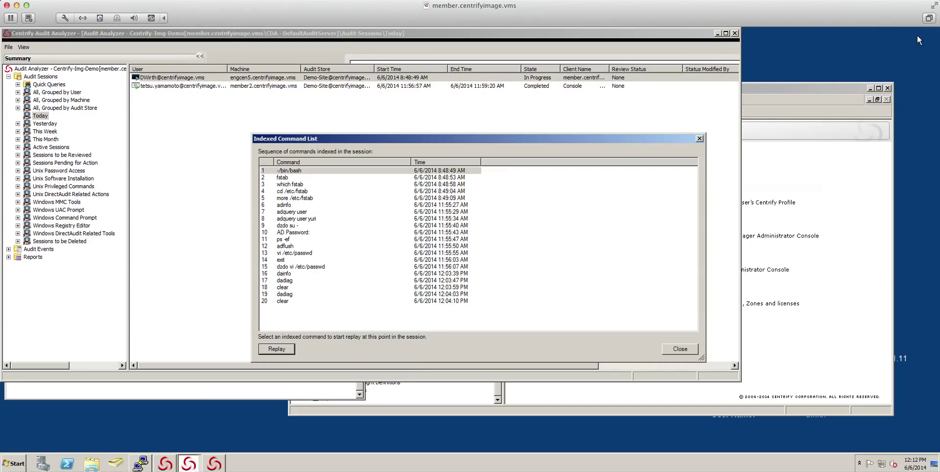
left_click(700, 139)
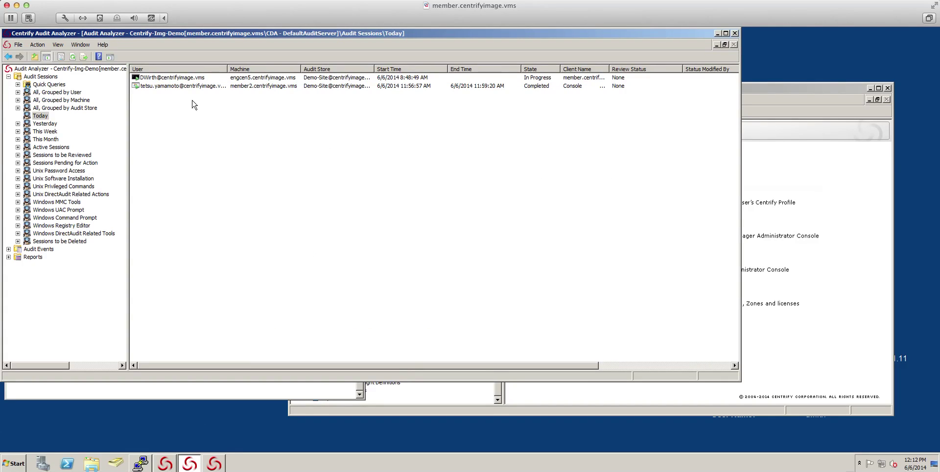
- Replay the completed session recorded on member2 in a maximized player
right_click(184, 87)
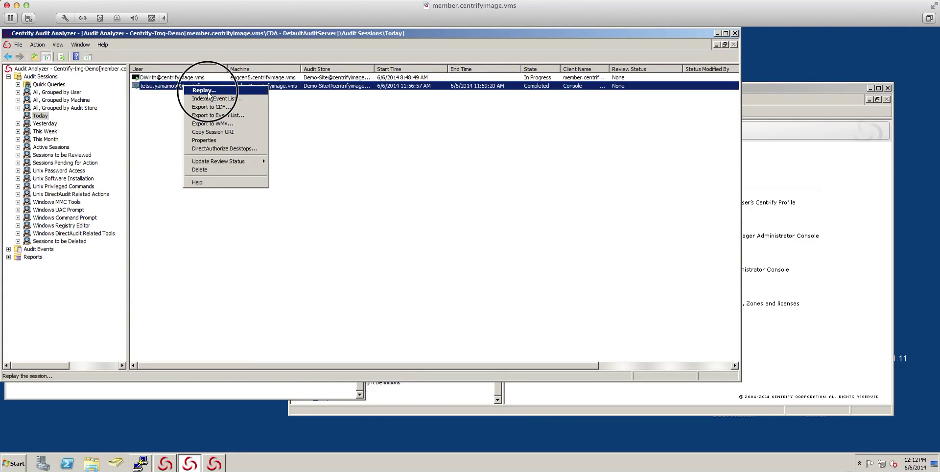
left_click(209, 92)
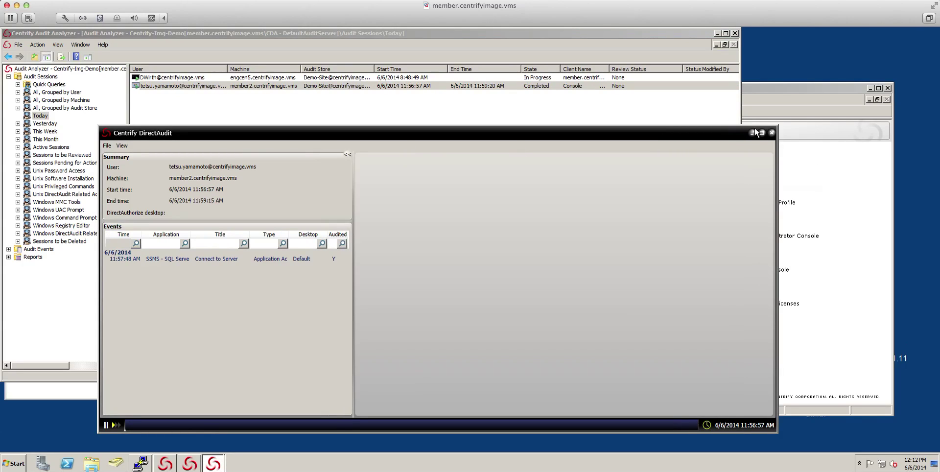
left_click(740, 133)
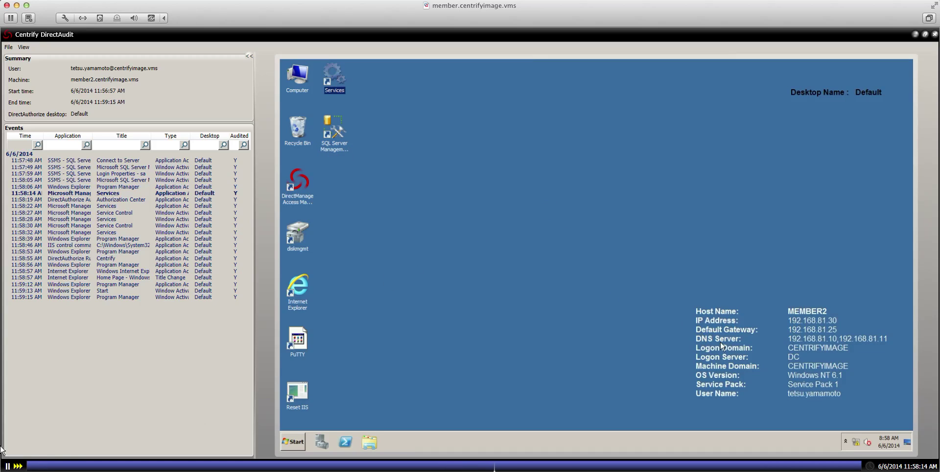
- Jump the replay to the 11:58:32 AM Services and 11:58:39 AM Program Manager events, and close the player
left_click(109, 232)
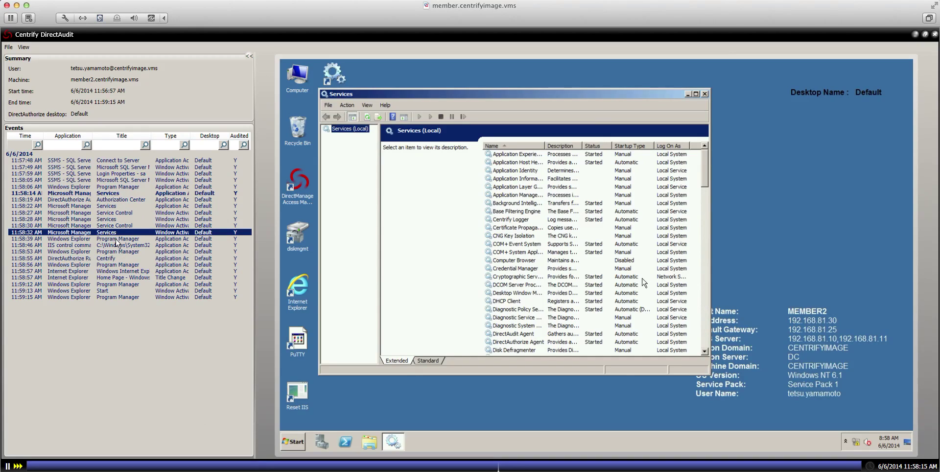
left_click(116, 239)
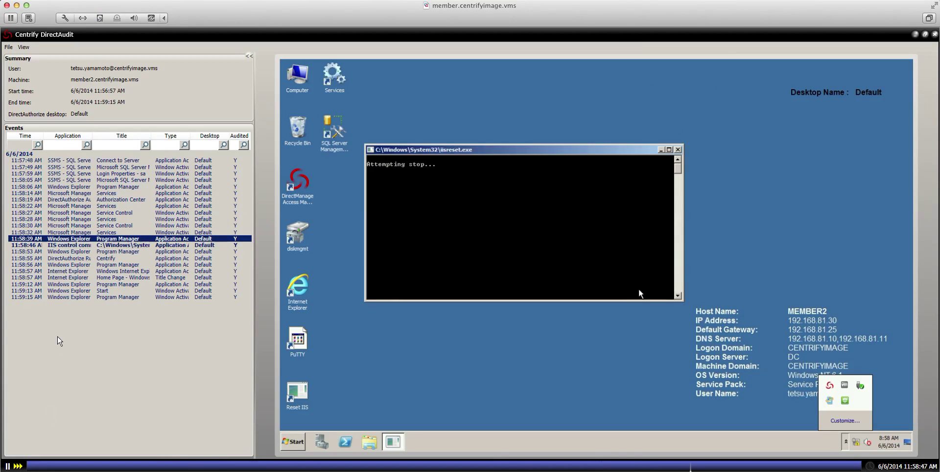
left_click(935, 35)
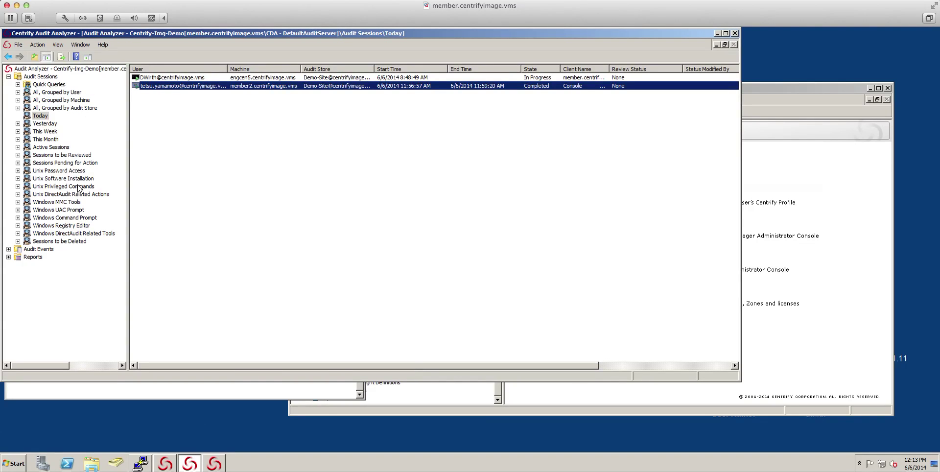
- List the win7 machine's audited sessions grouped by machine and open the indexed event list of the session started 2/10/2014 11:36:35 PM
left_click(19, 106)
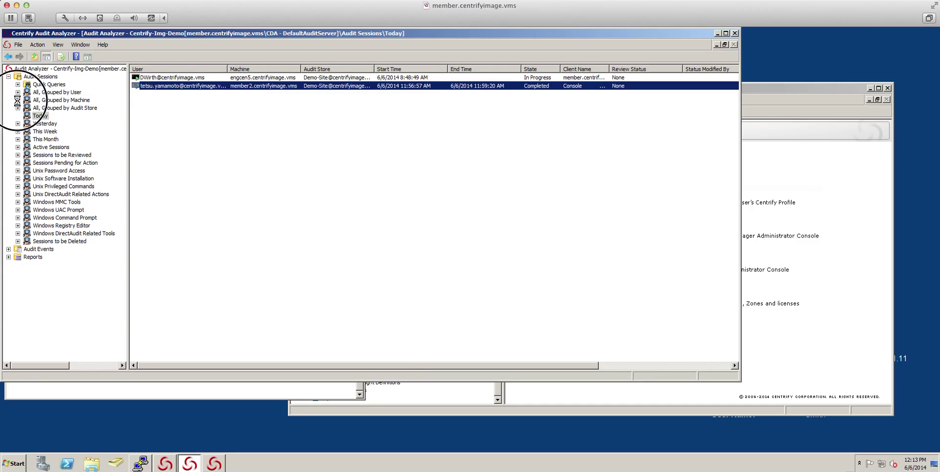
left_click(50, 100)
double_click(168, 136)
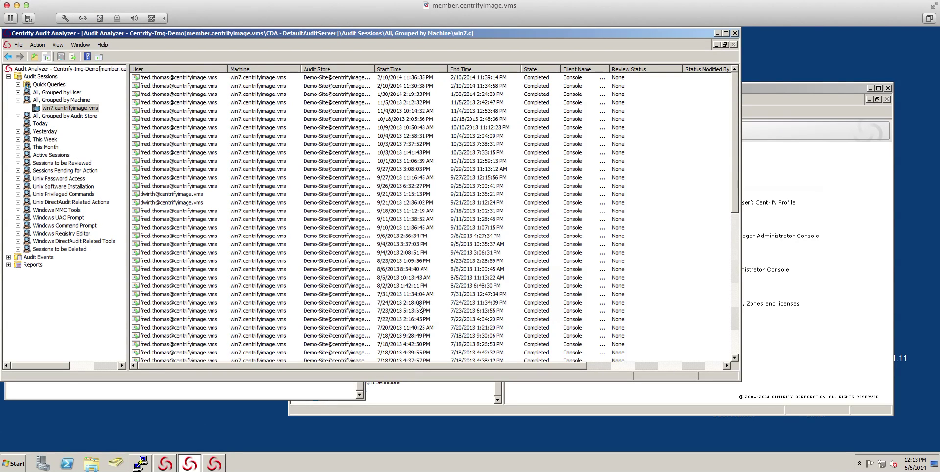
right_click(203, 78)
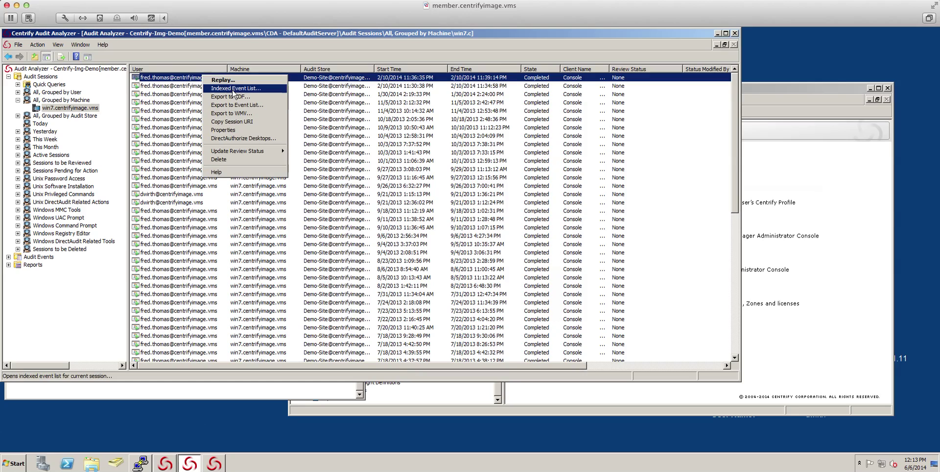
left_click(224, 80)
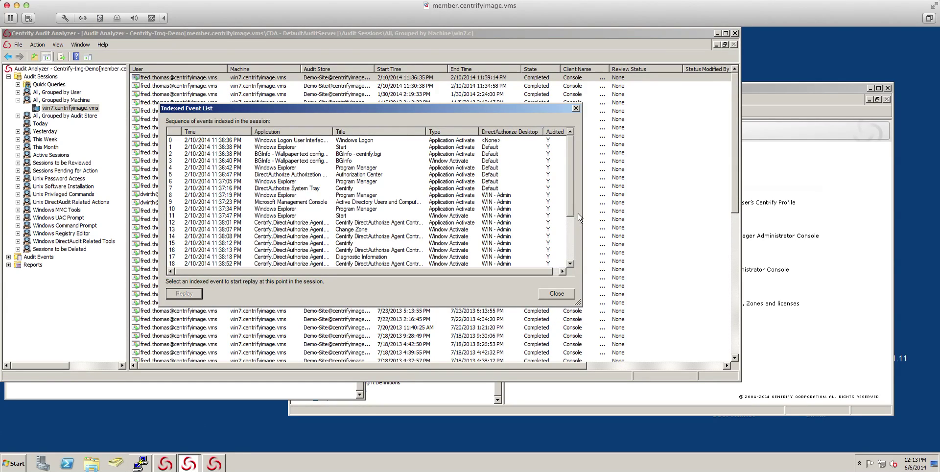
- Replay the session in a maximized player, jumping to the 11:37:23 PM Active Directory Users and Computers event and speeding up playback
mouse_move(573, 198)
left_mouse_down()
mouse_move(571, 277)
mouse_move(572, 182)
left_mouse_up()
left_click(328, 202)
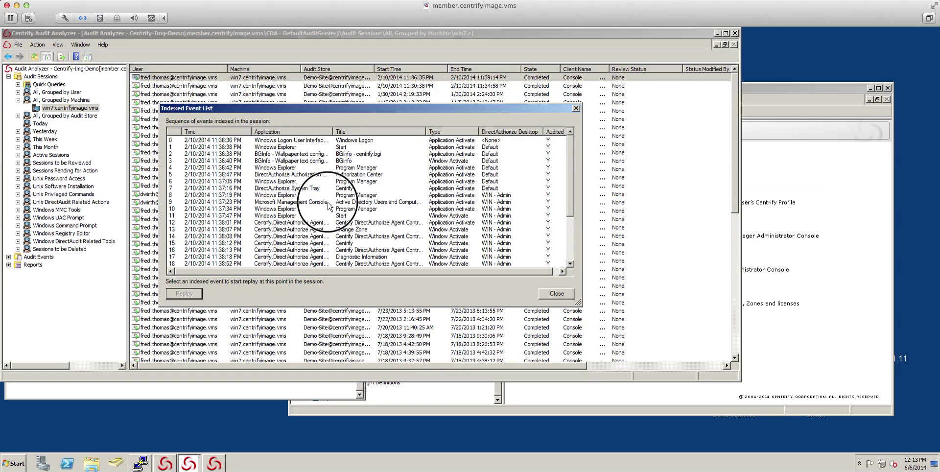
left_click(197, 294)
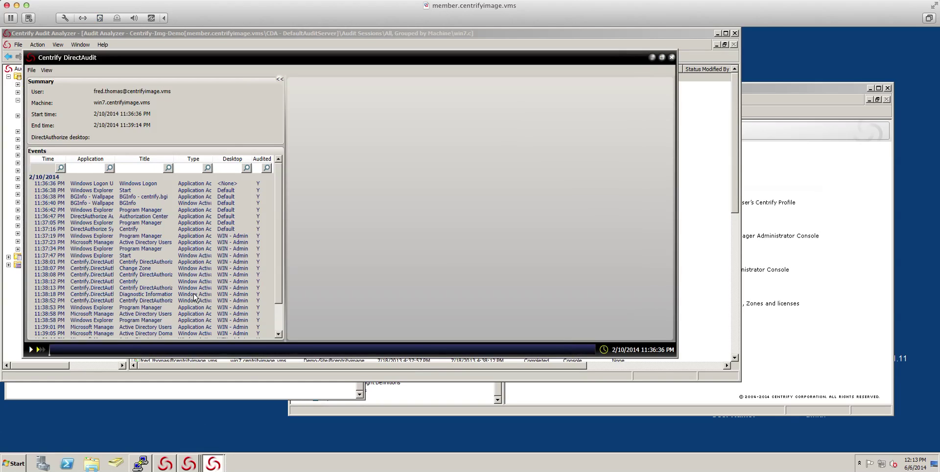
left_click(662, 58)
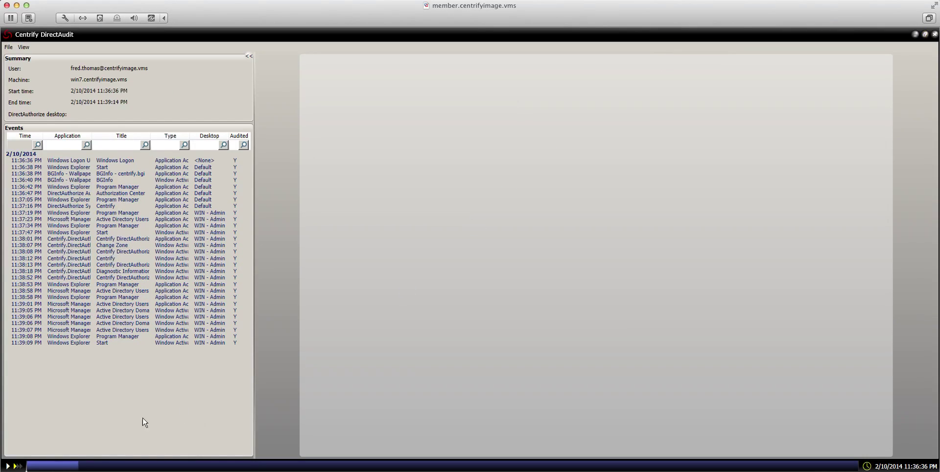
left_click(8, 466)
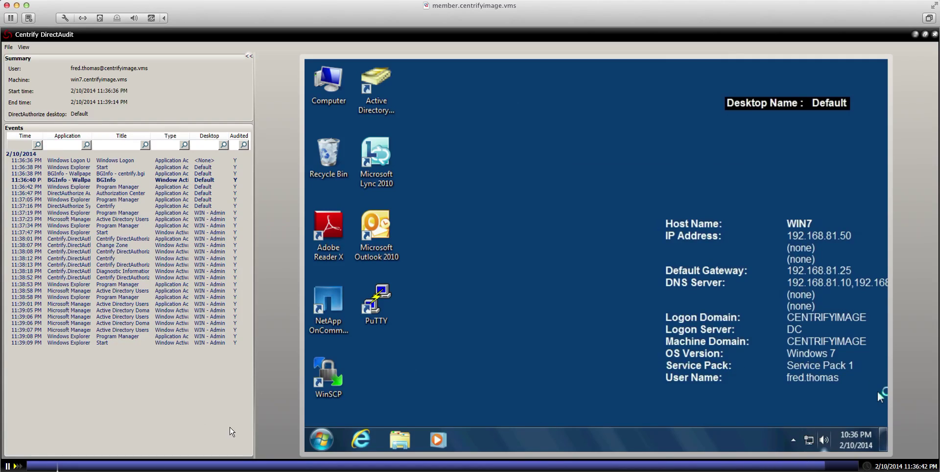
left_click(138, 221)
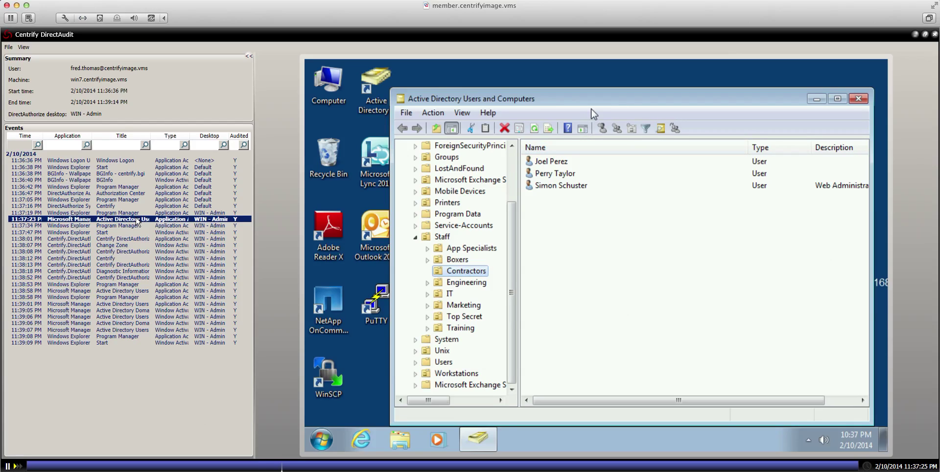
left_click(18, 466)
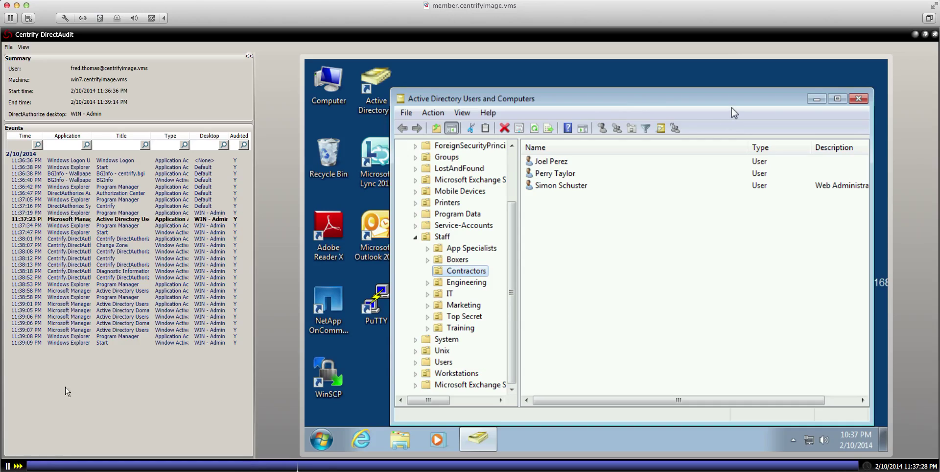
- Filter the replay's events by the title "active directory"
left_click(110, 147)
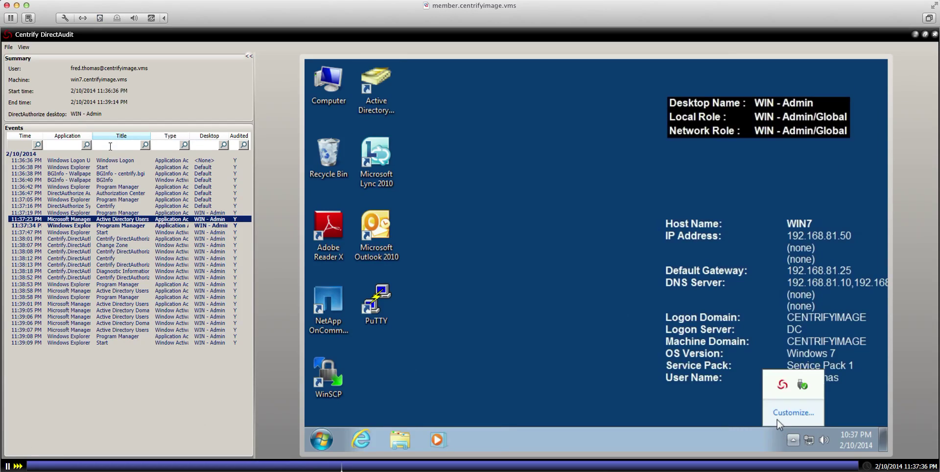
left_click(110, 146)
type("active d")
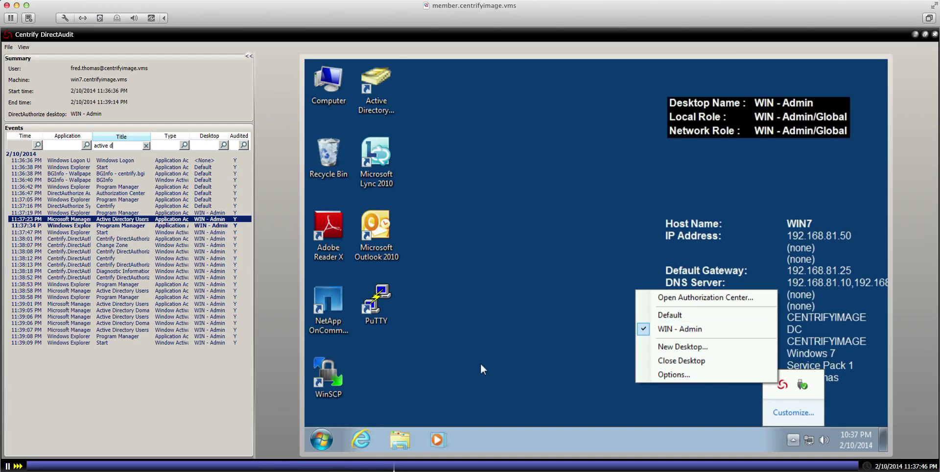
type("irect")
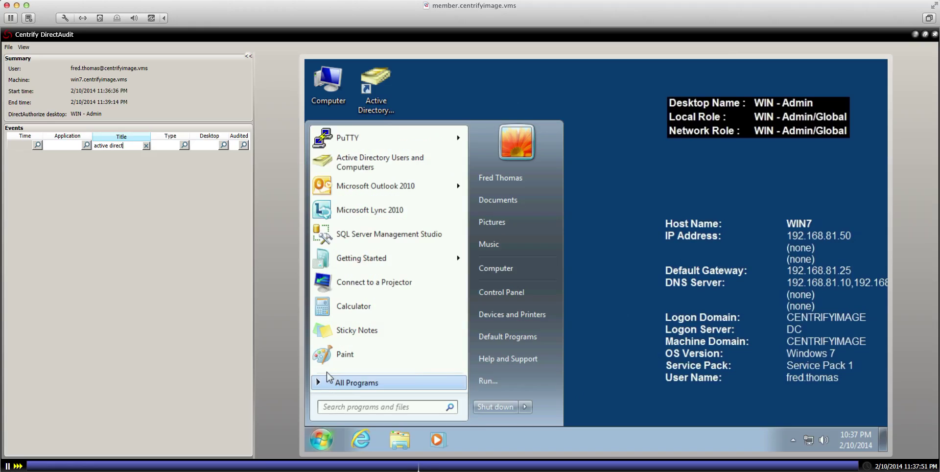
type("ory")
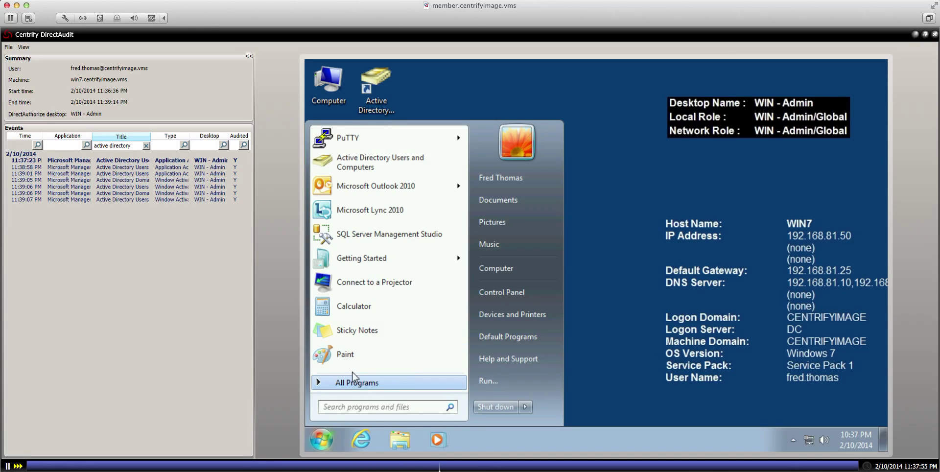
- Jump the replay to the first 11:39:06 PM event, and close the player and the indexed event list
left_click(116, 186)
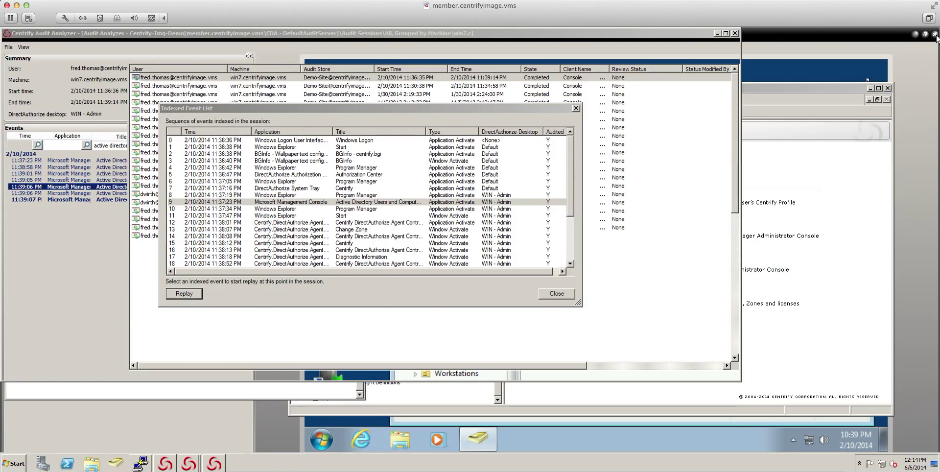
left_click(577, 109)
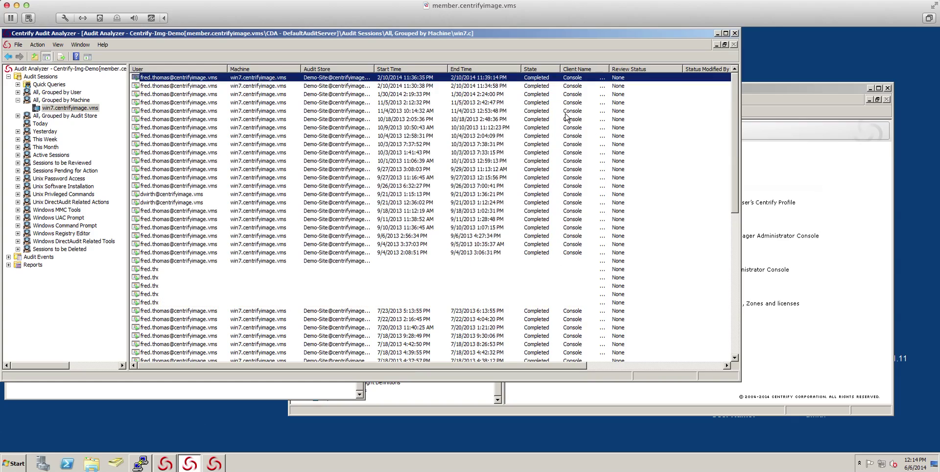
- Run the sqlplus quick query and open an enlarged indexed command list for the engcen5 session started 5/5/2014 4:21:50 PM
left_click(18, 84)
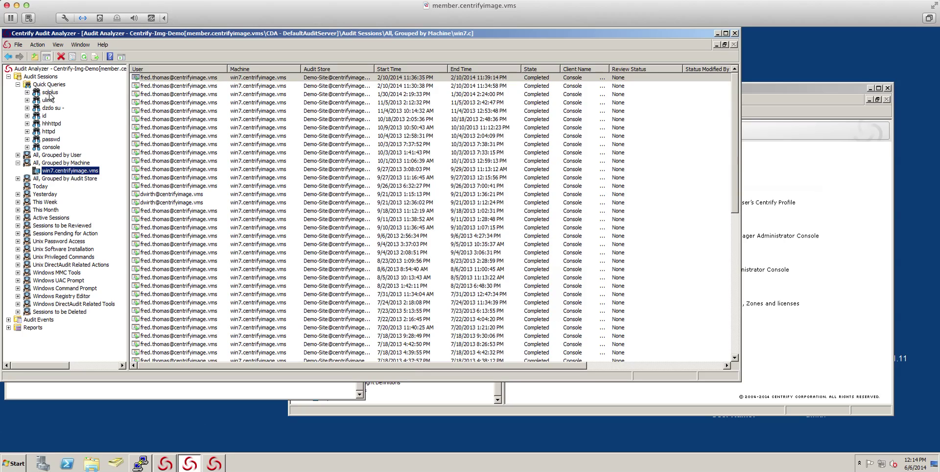
left_click(50, 93)
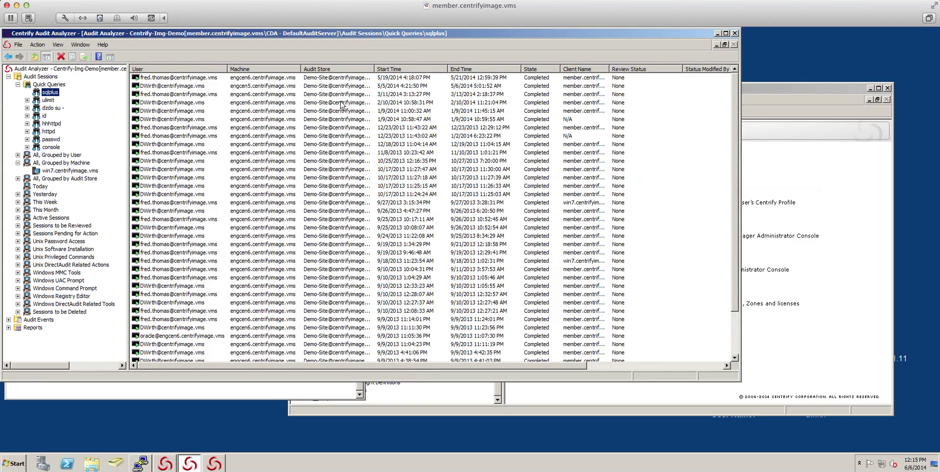
right_click(194, 87)
left_click(234, 104)
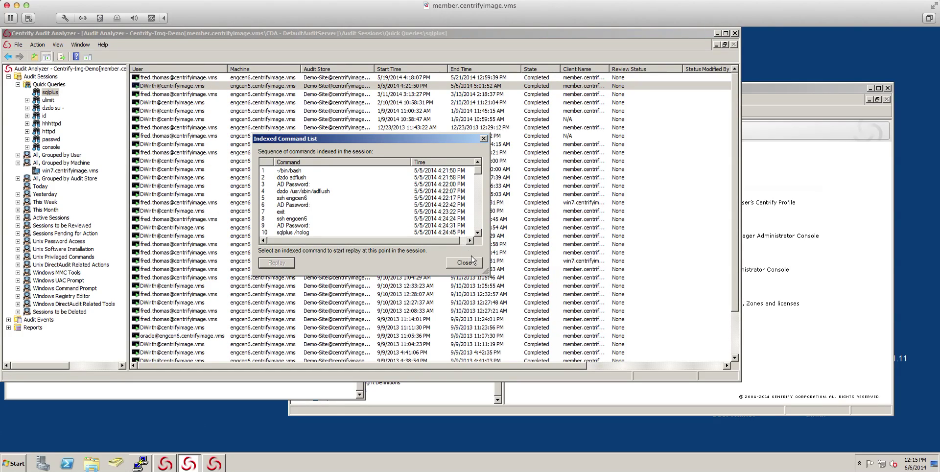
left_click_drag(486, 272, 655, 364)
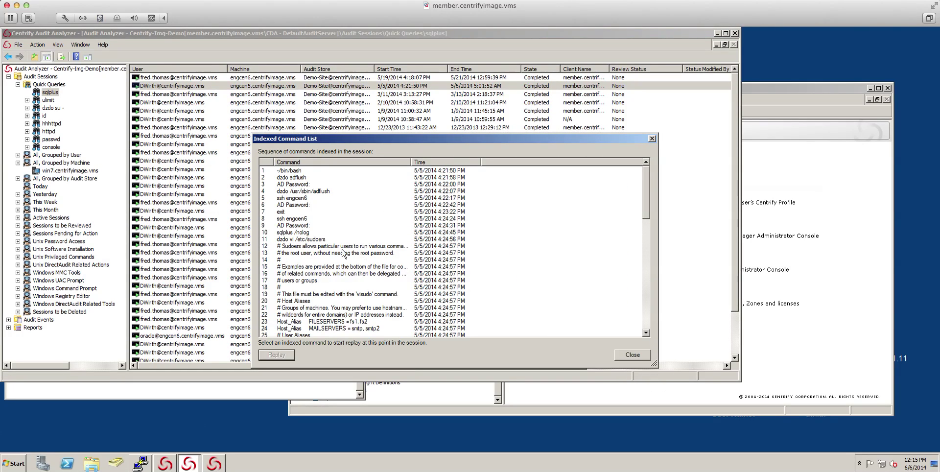
- Replay the session from the sqlplus /nolog command in a maximized player, and close the player and the indexed command list
left_click(306, 233)
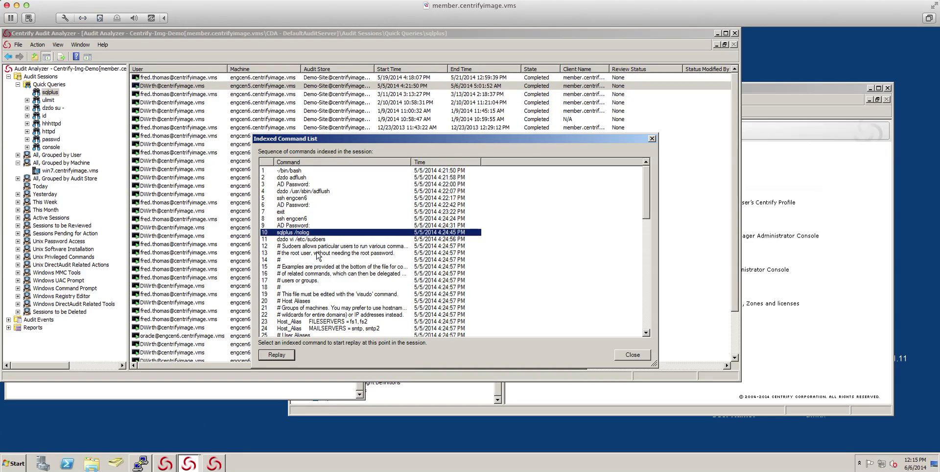
left_click(277, 355)
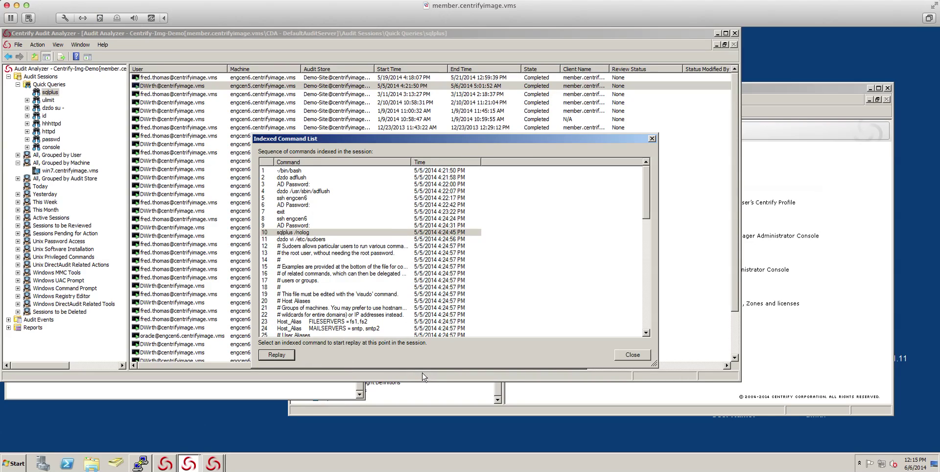
left_click(213, 463)
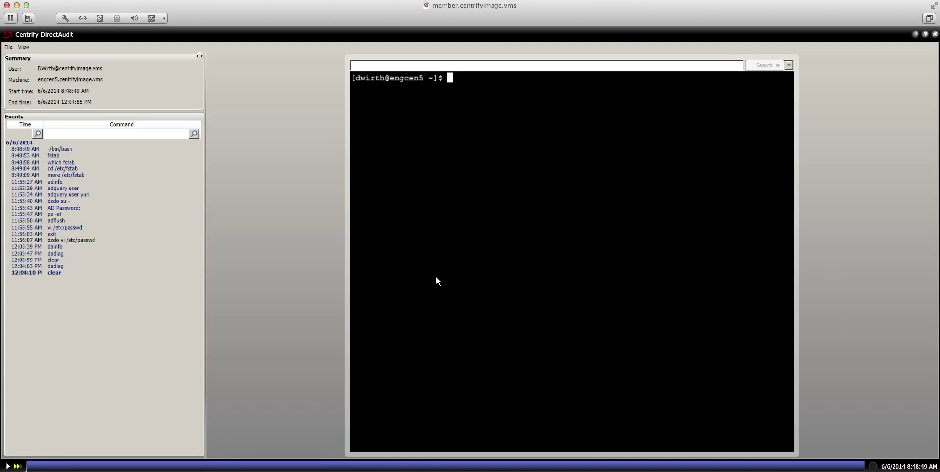
left_click(935, 34)
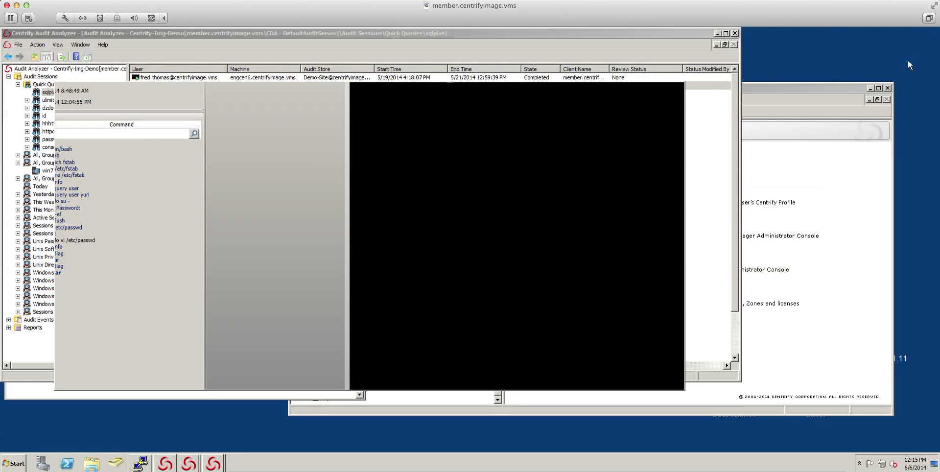
left_click(618, 94)
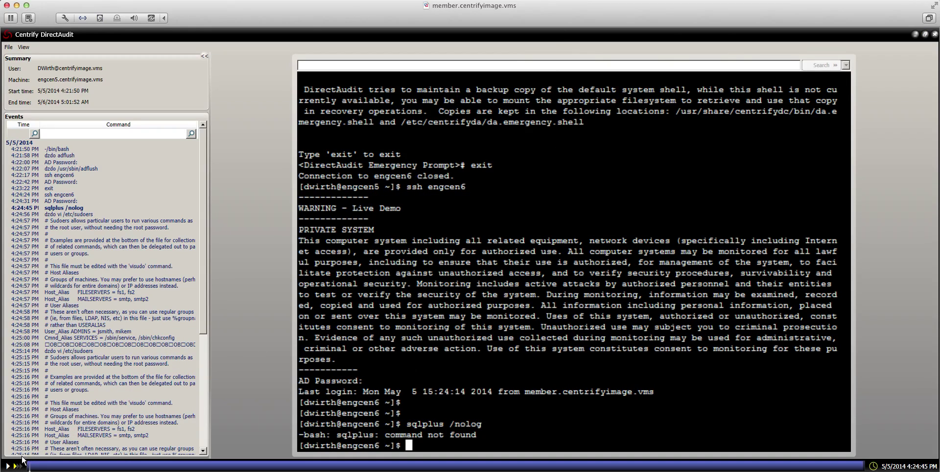
left_click(9, 467)
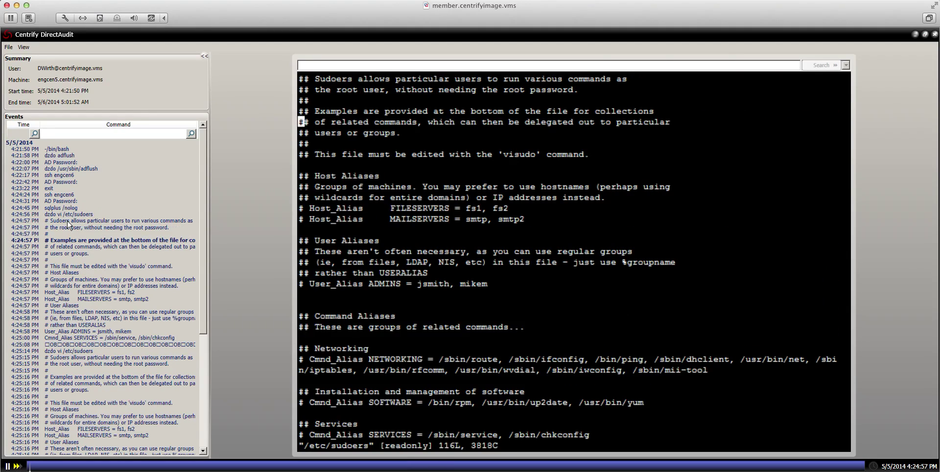
left_click(936, 36)
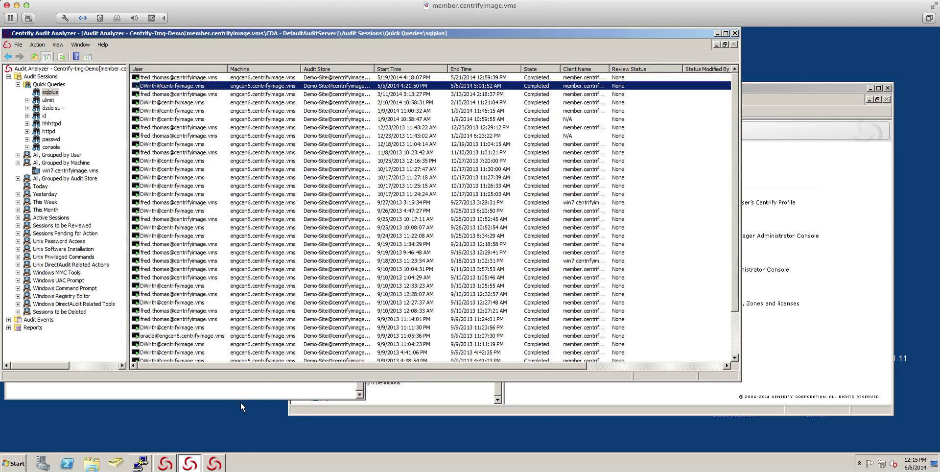
- Switch to the PuTTY terminal on engcen5 and run dzdo tail /var/log/secure, entering the AD password
left_click(239, 390)
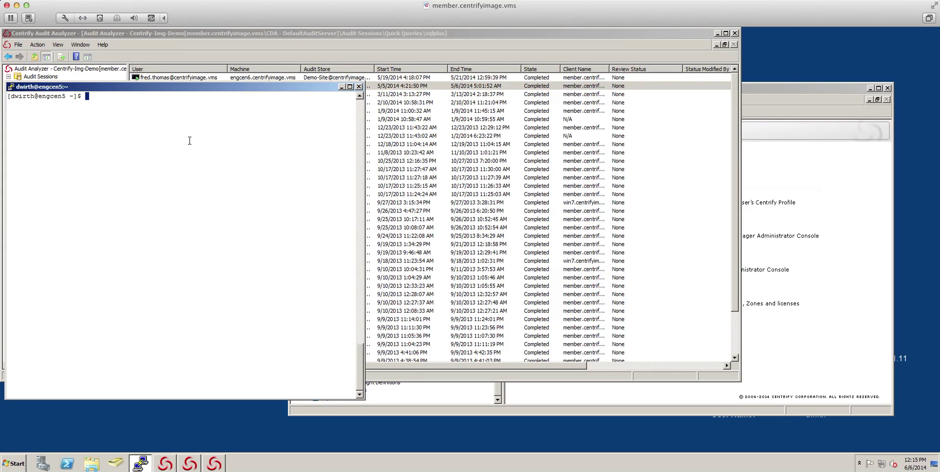
type("dzdo tail /var.")
type("log/secure")
key("Return")
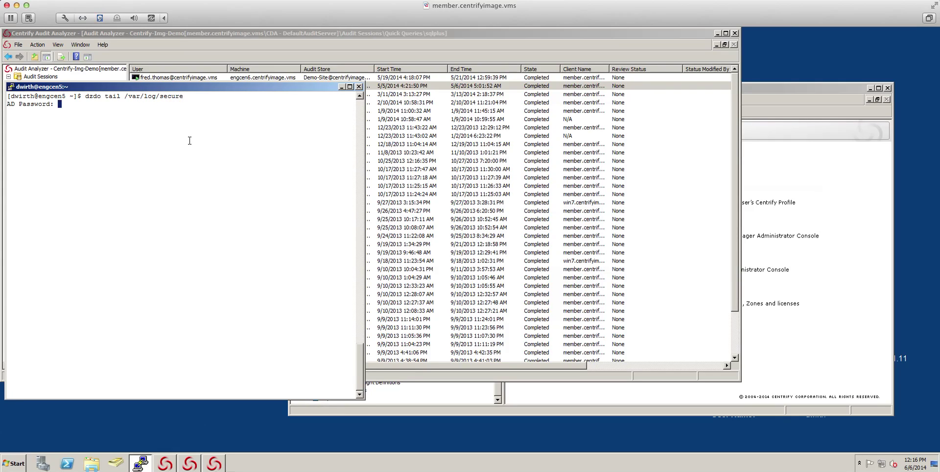
key("Return")
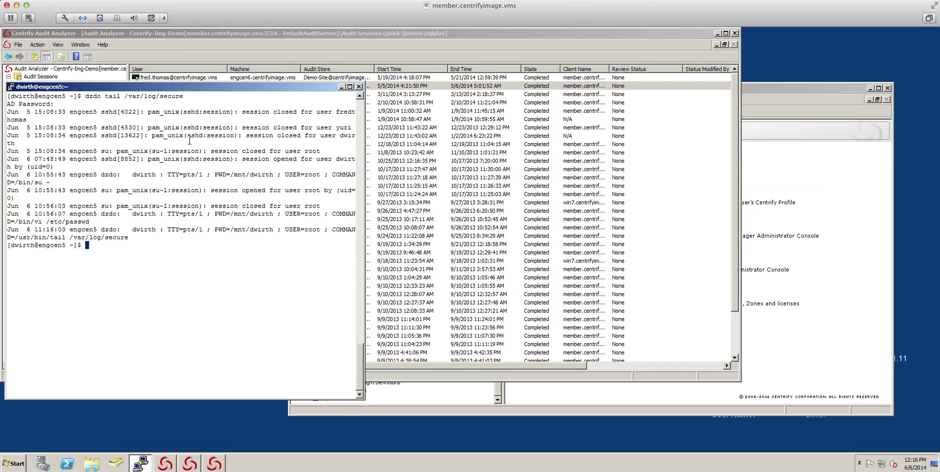
- Draw annotation arrows at the working directory, USER=root and /bin/vi /etc/passwd parts of the 10:56:07 dzdo log entry
key("ctrl+shift+f")
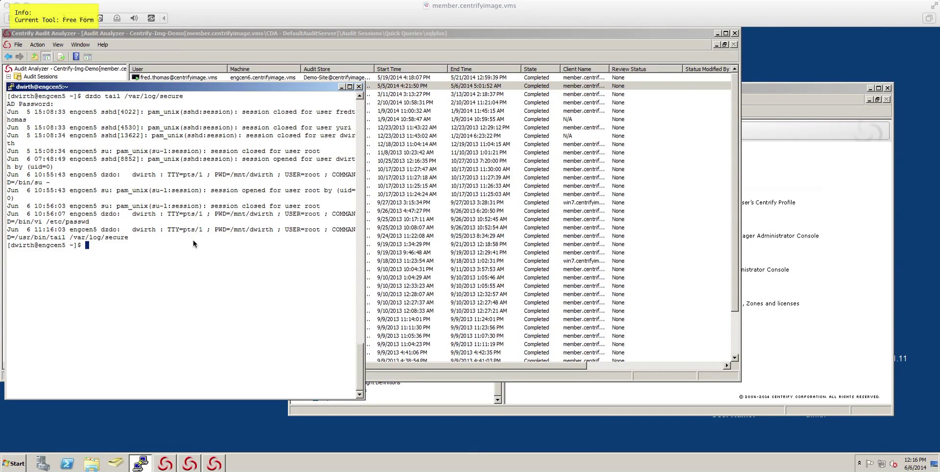
key("ctrl+shift+l")
left_click_drag(254, 175, 257, 207)
key("ctrl+shift+f")
key("ctrl+shift+a")
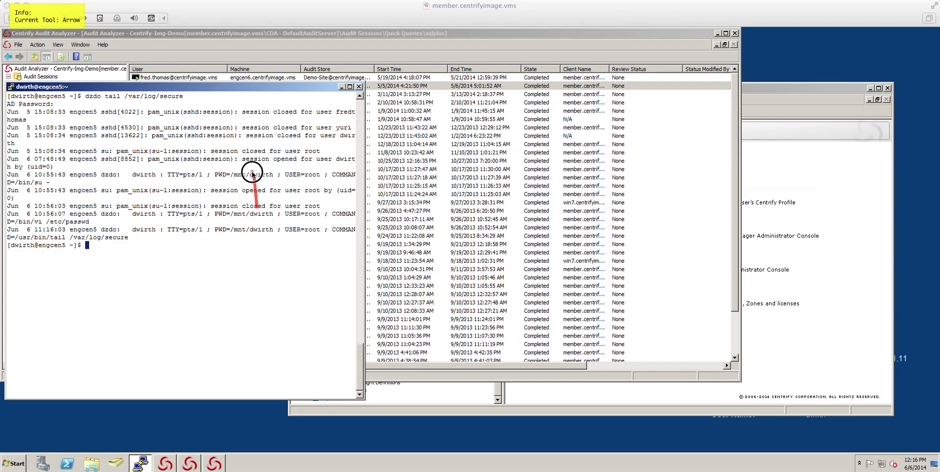
left_click_drag(252, 171, 259, 209)
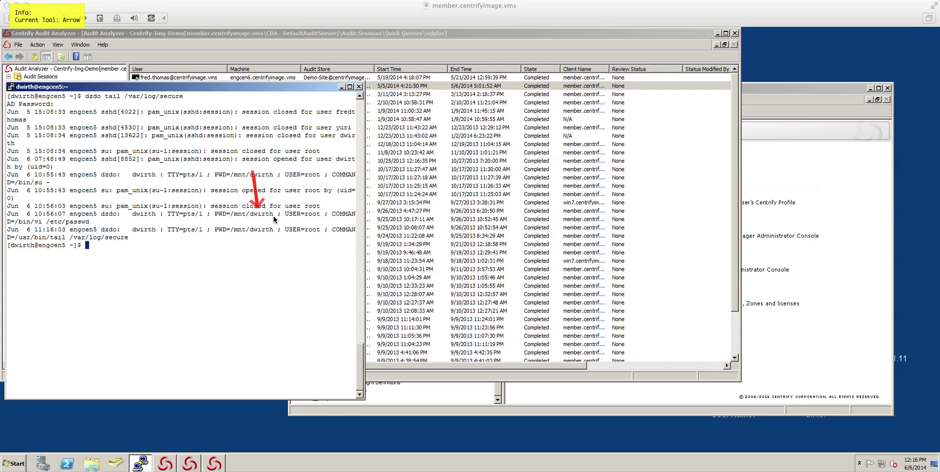
left_click_drag(336, 187, 322, 208)
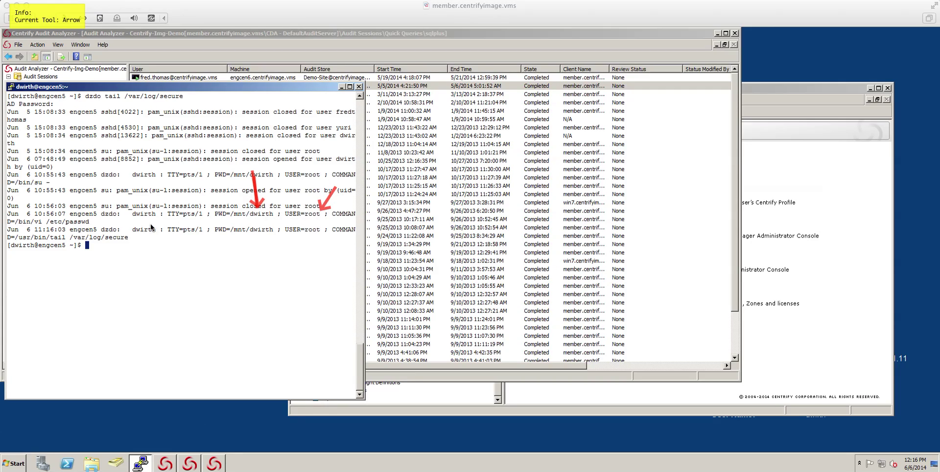
left_click_drag(149, 220, 98, 223)
key("ctrl+shift+f")
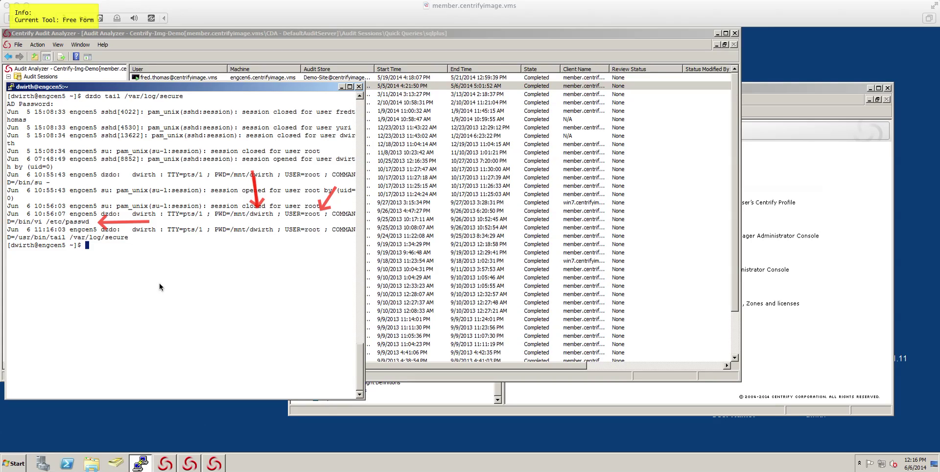
- Clear the annotation arrows and close the engcen5 PuTTY session, confirming the exit
key("Escape")
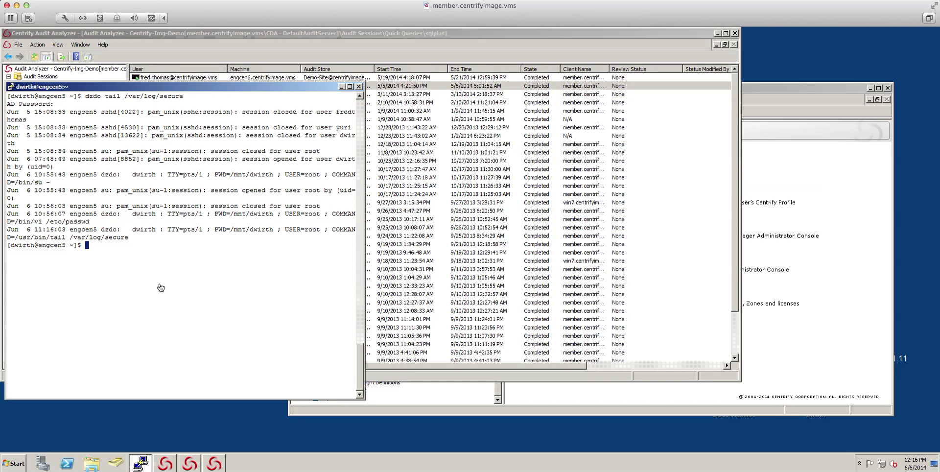
left_click(359, 86)
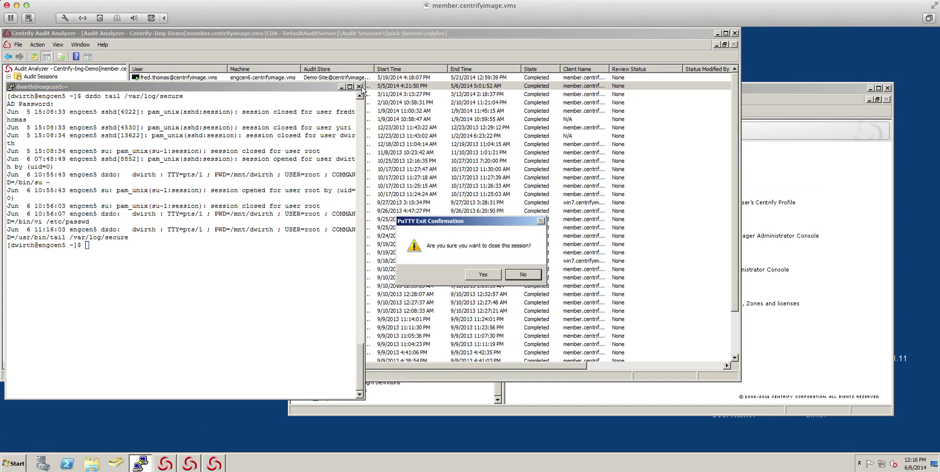
left_click(492, 277)
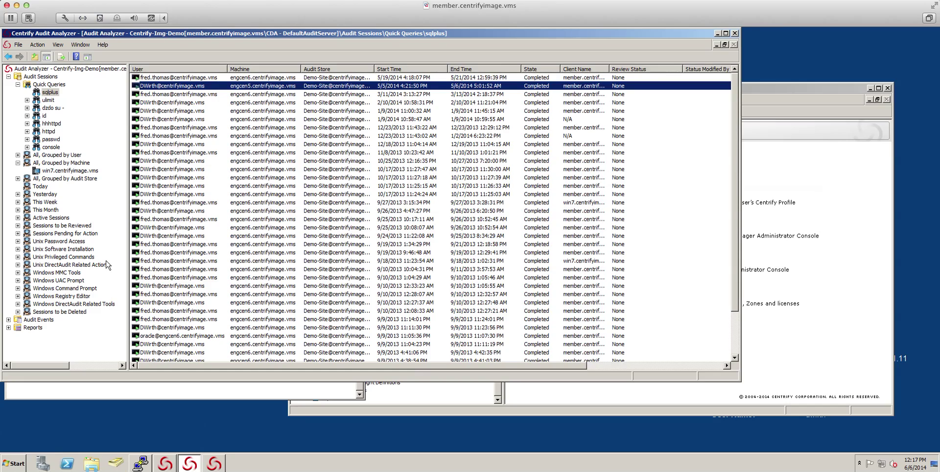
- List the audit events grouped by user and open the events of the centrifyimage.vms account that ran the dzdo commands
left_click(9, 320)
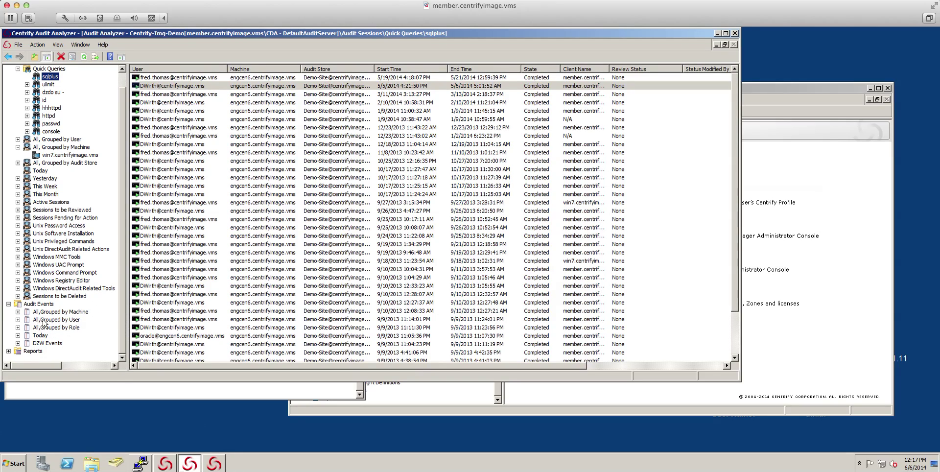
left_click(57, 321)
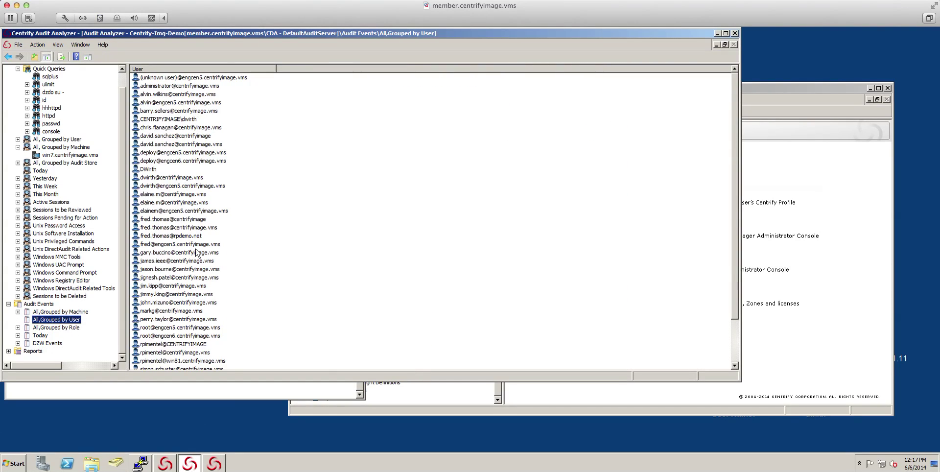
scroll(749, 326, "down", 2)
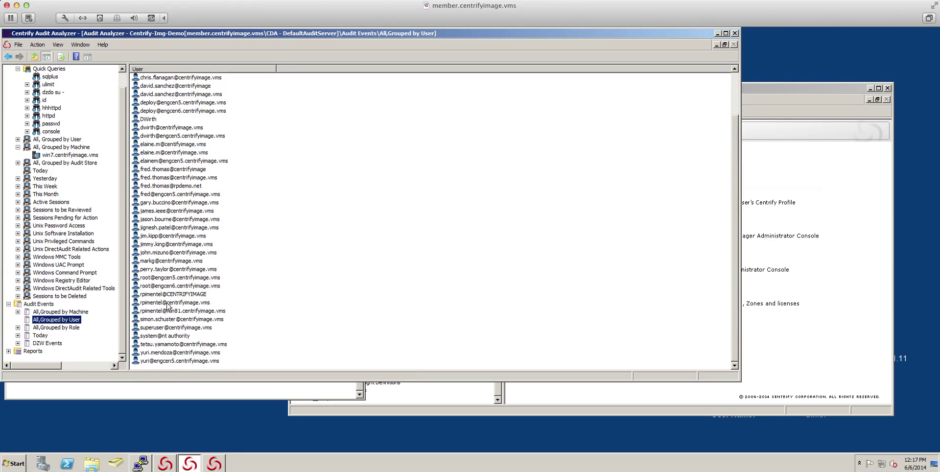
scroll(213, 235, "up", 1)
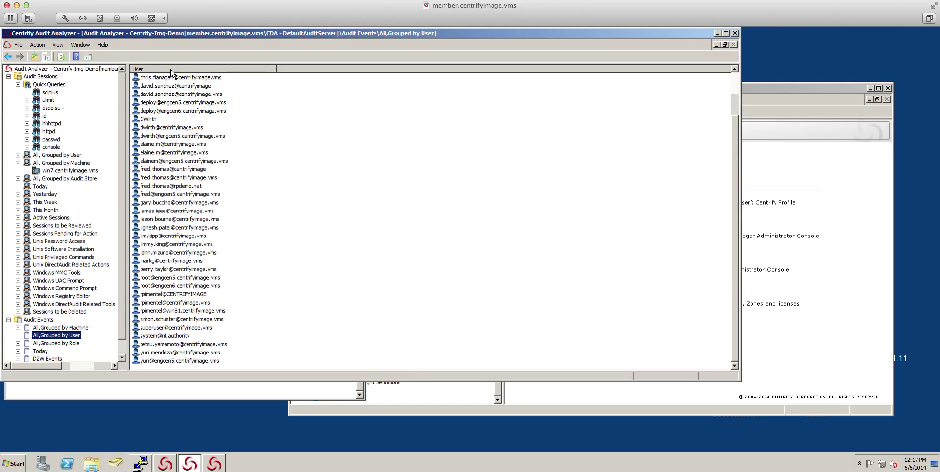
left_click(154, 129)
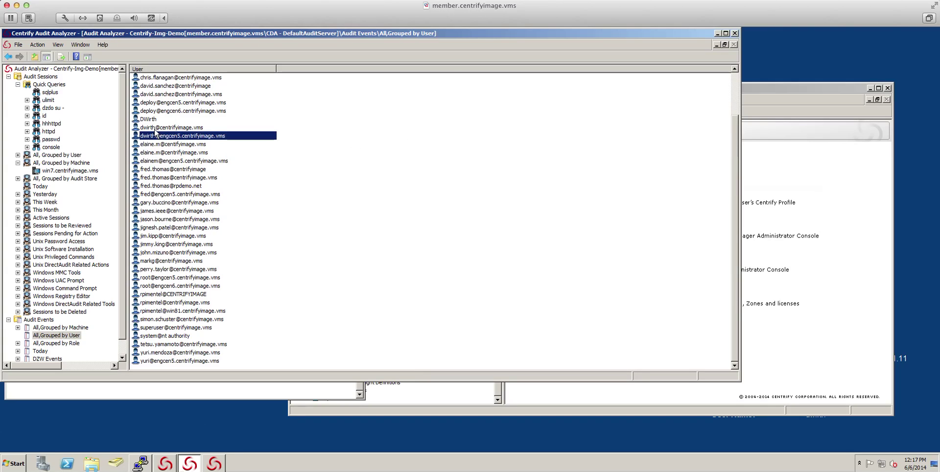
double_click(154, 129)
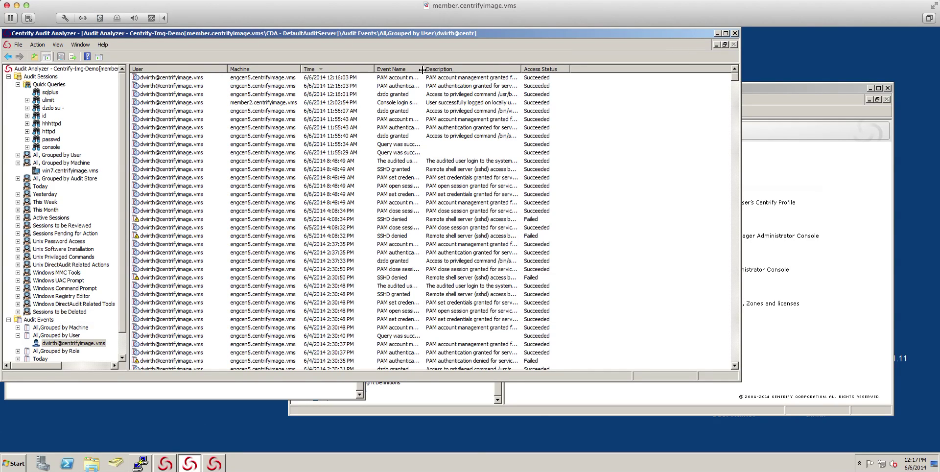
- Widen the Event Name and Description columns of the audit event list so their full text is readable
left_click_drag(423, 70, 464, 70)
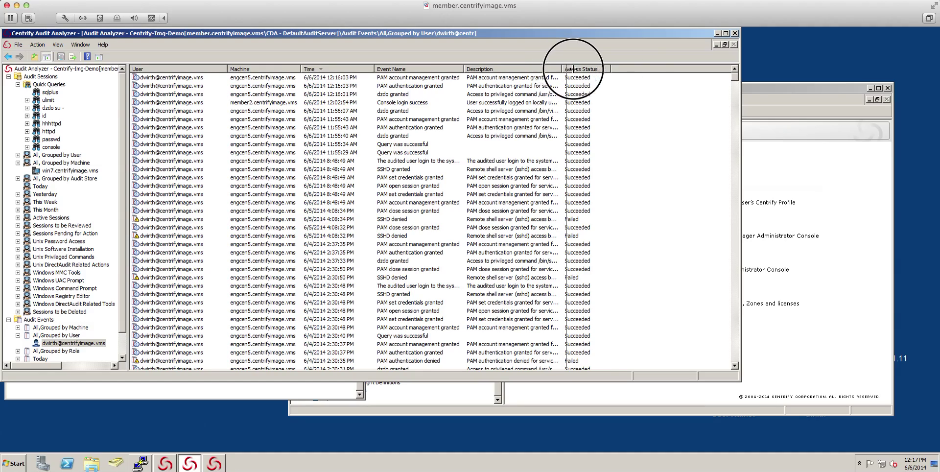
left_click_drag(573, 69, 674, 69)
left_click_drag(468, 69, 500, 69)
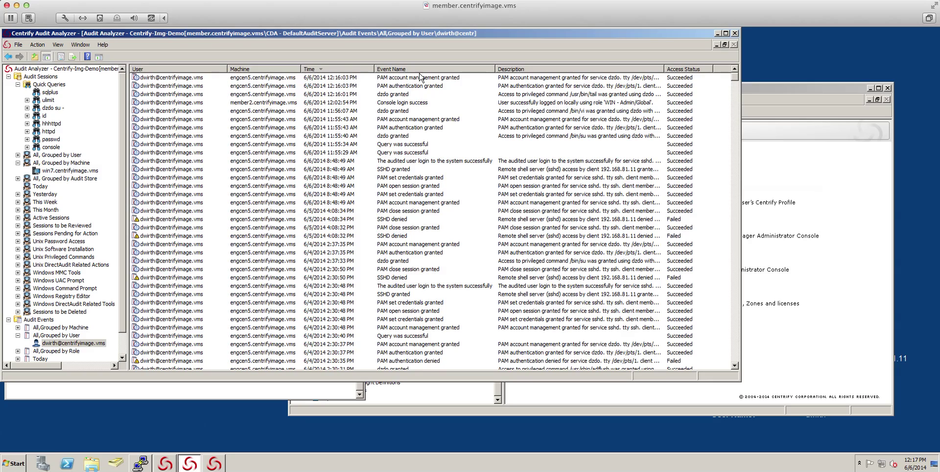
left_click_drag(665, 69, 730, 69)
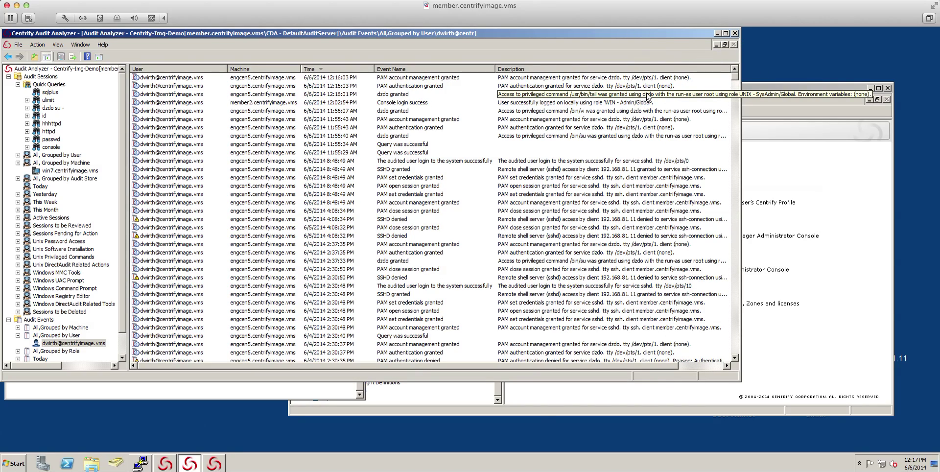
- Select the Console login success event on member2 from 6/6/2014 12:02:54 PM and check its replay and indexed event list options
left_click(460, 103)
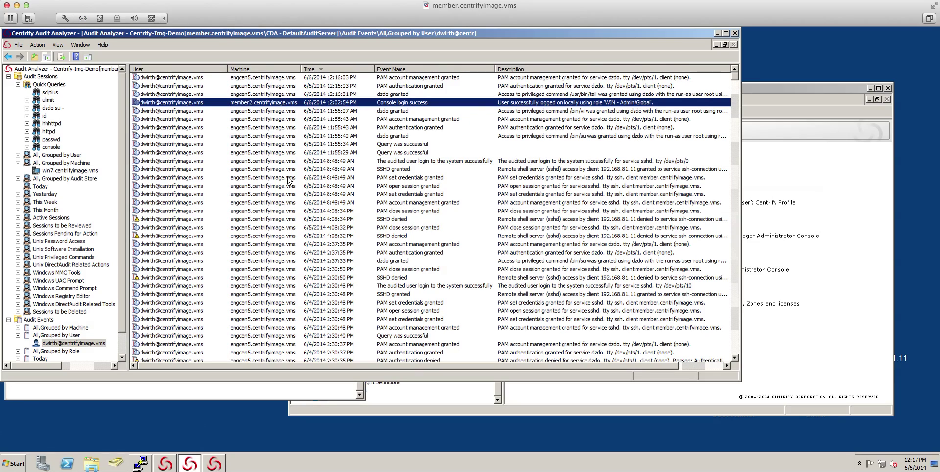
right_click(349, 104)
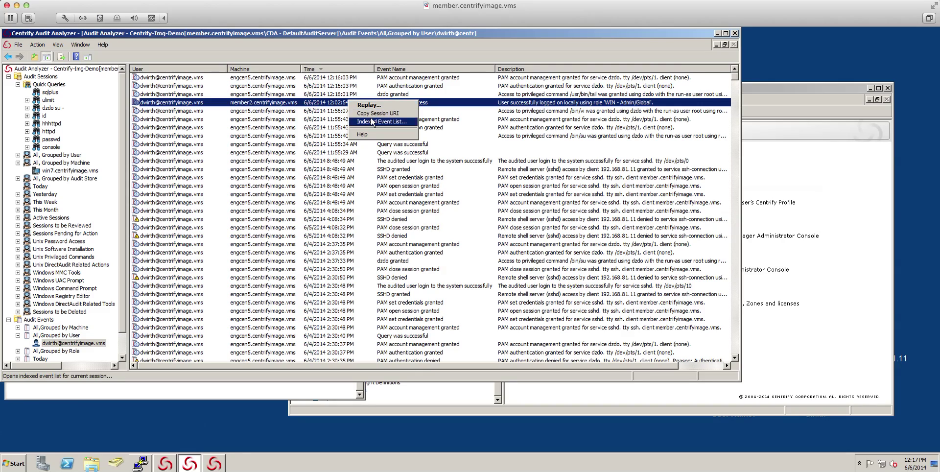
left_click(371, 55)
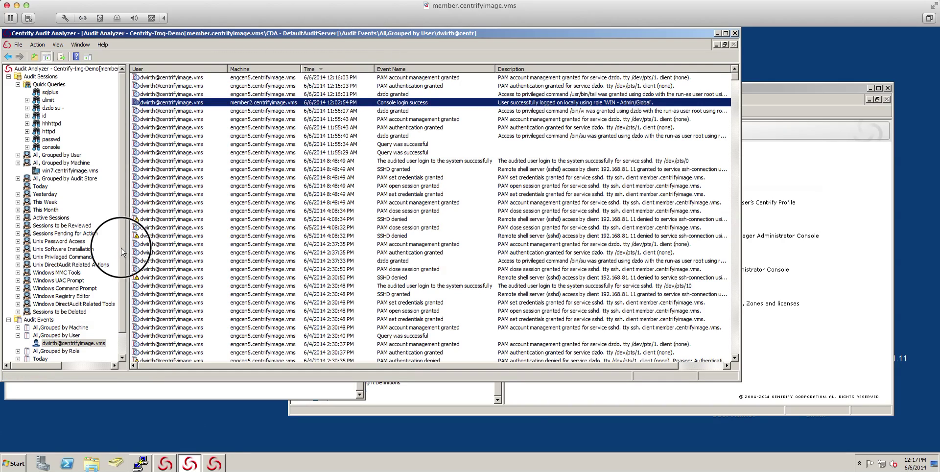
- Create a new Centrify Zone Administration Activity report for all users, all machines and any event time, and show it
scroll(124, 252, "down", 1)
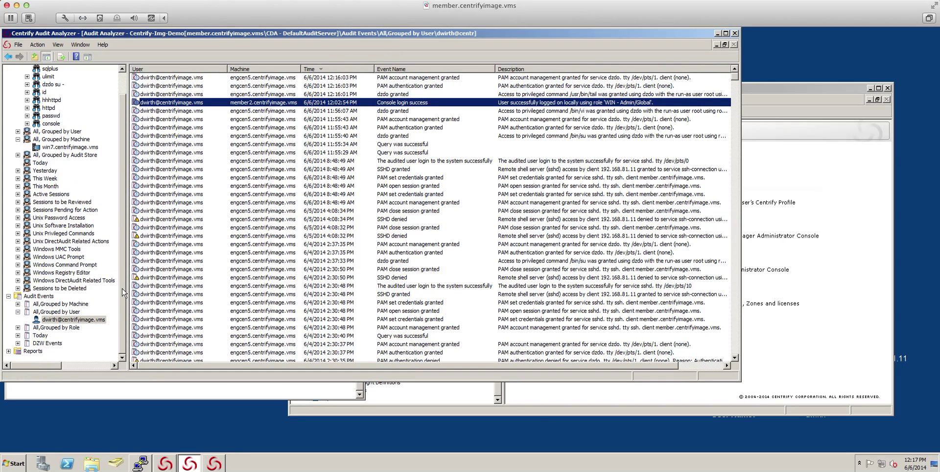
left_click(8, 351)
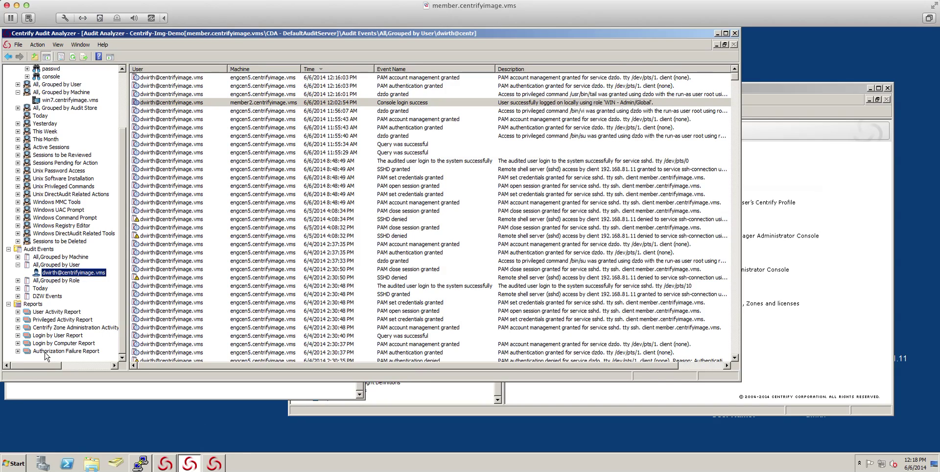
left_click(18, 328)
left_click(53, 329)
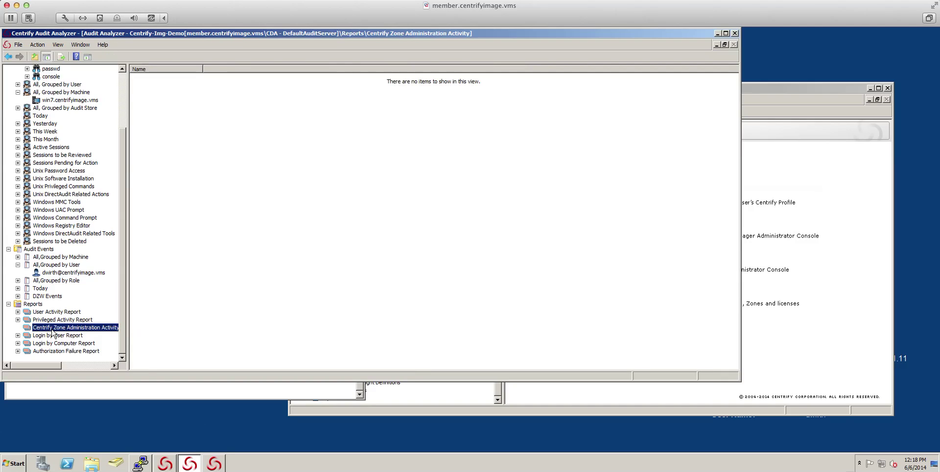
right_click(52, 332)
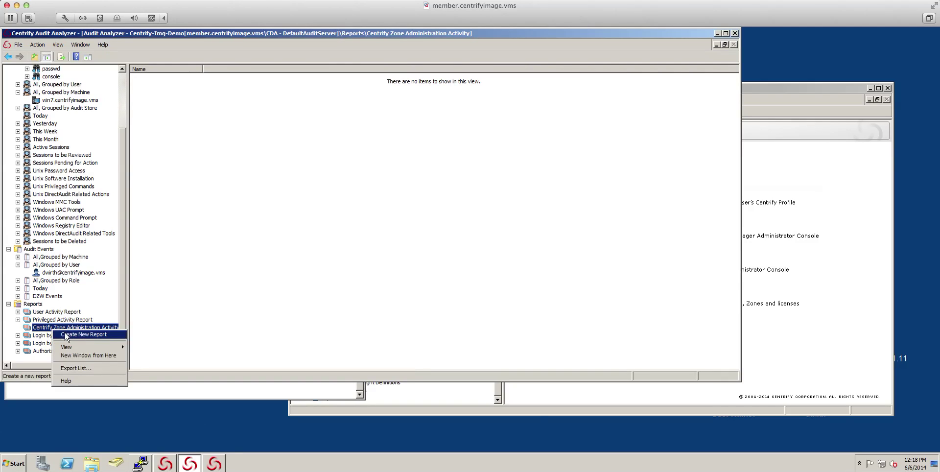
left_click(69, 337)
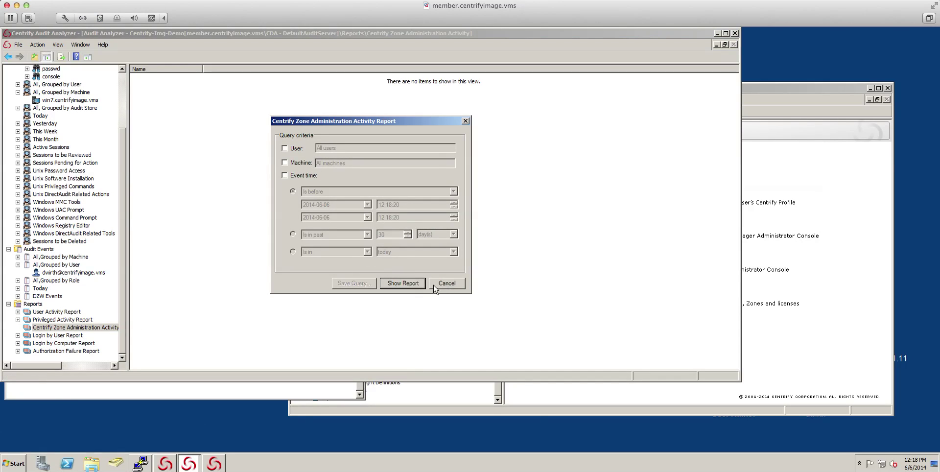
left_click(411, 283)
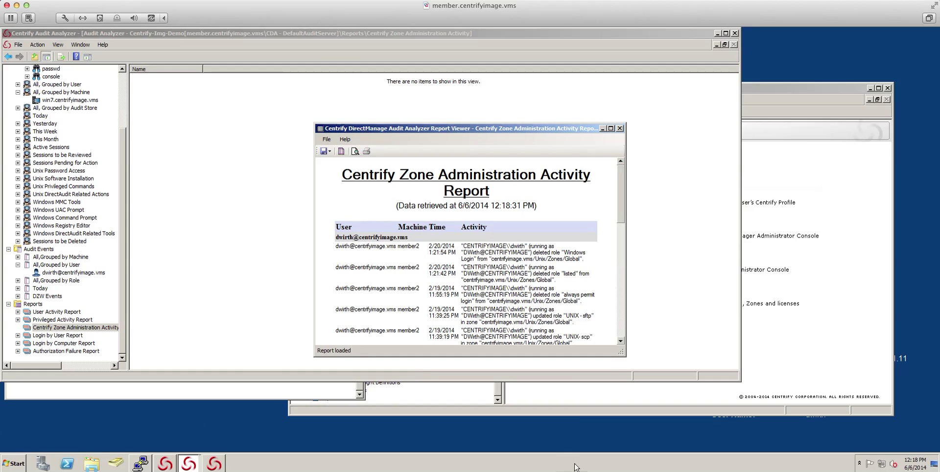
- Switch to DA_AdminGuide.pdf and draw arrows at the Audited System and along the data flow towards the Auditor Console
left_click(617, 460)
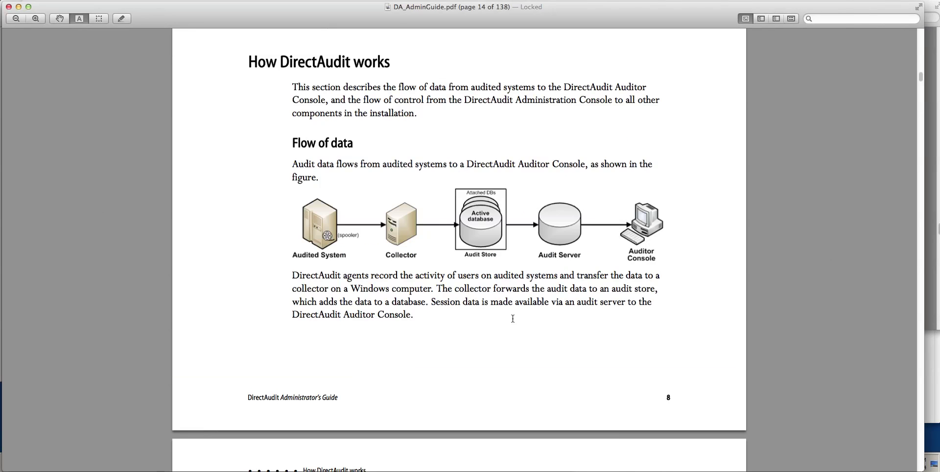
key("f")
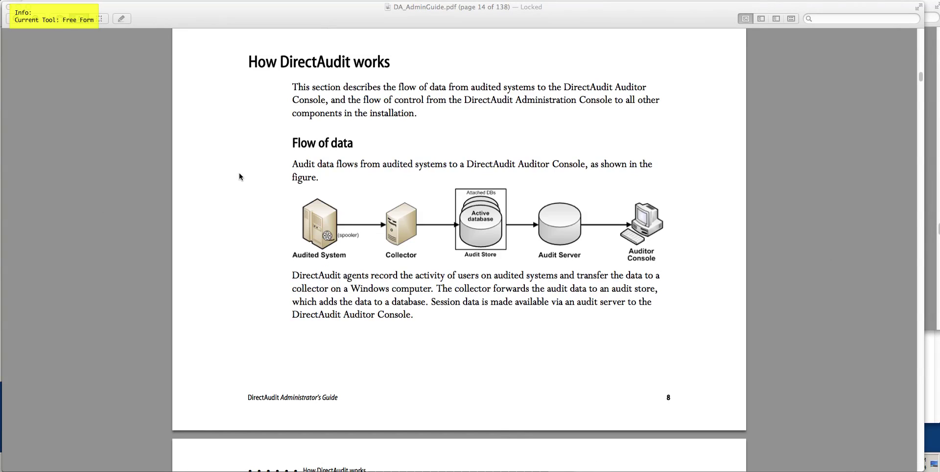
key("a")
left_click_drag(228, 169, 287, 207)
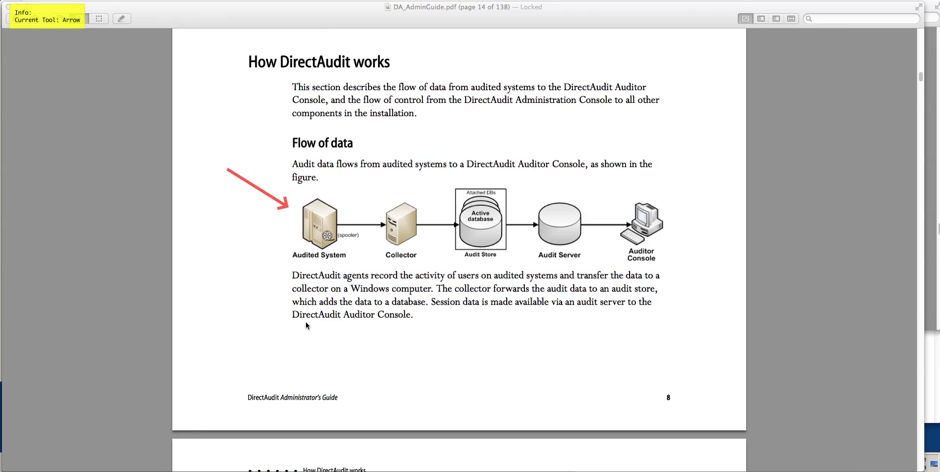
key("f")
key("a")
left_click_drag(341, 180, 642, 179)
key("f")
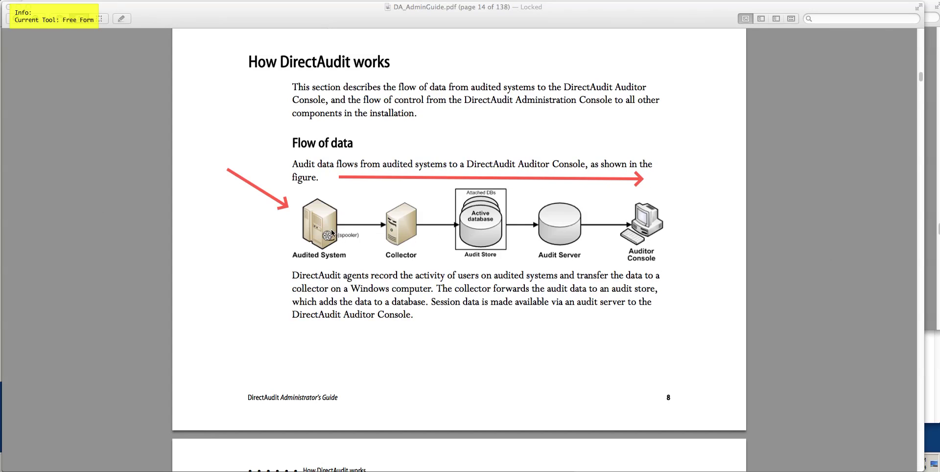
- Draw a rectangle around the spooler beside the Audited System and erase all annotations from the data flow figure
key("r")
left_click_drag(327, 228, 362, 253)
key("f")
key("e")
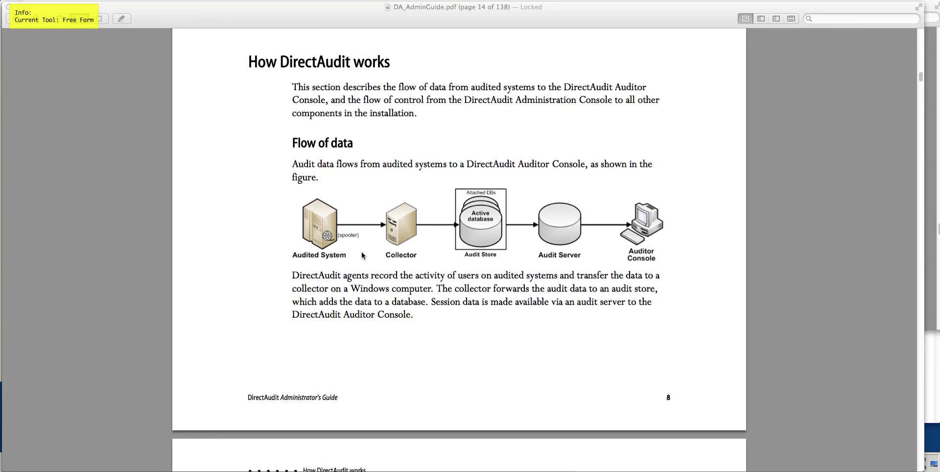
- Draw arrows at the spooler, the Collector and the Audit Server in the data flow figure, and clear them
key("a")
left_click_drag(367, 269, 345, 246)
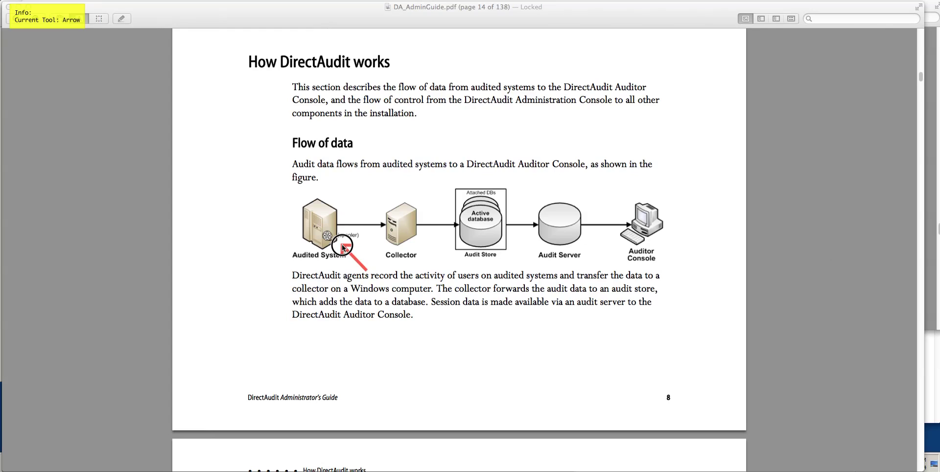
key("f")
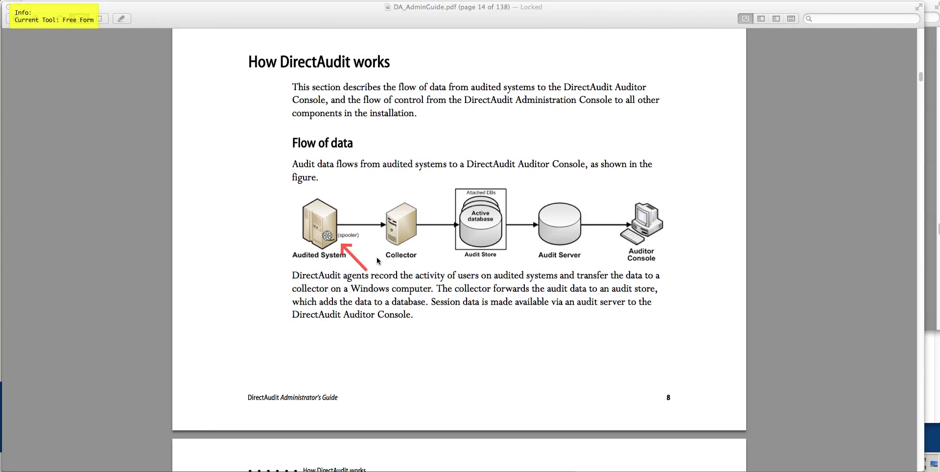
key("a")
left_click_drag(398, 132, 400, 182)
key("f")
key("a")
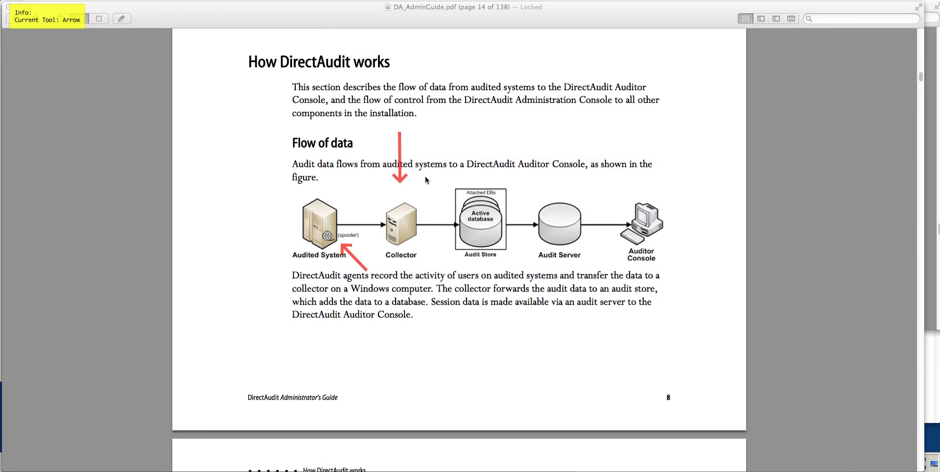
left_click_drag(425, 176, 535, 212)
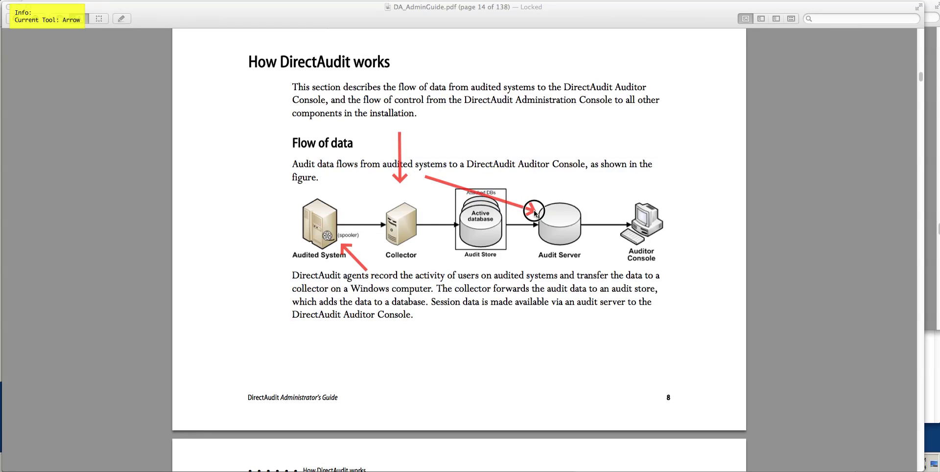
key("f")
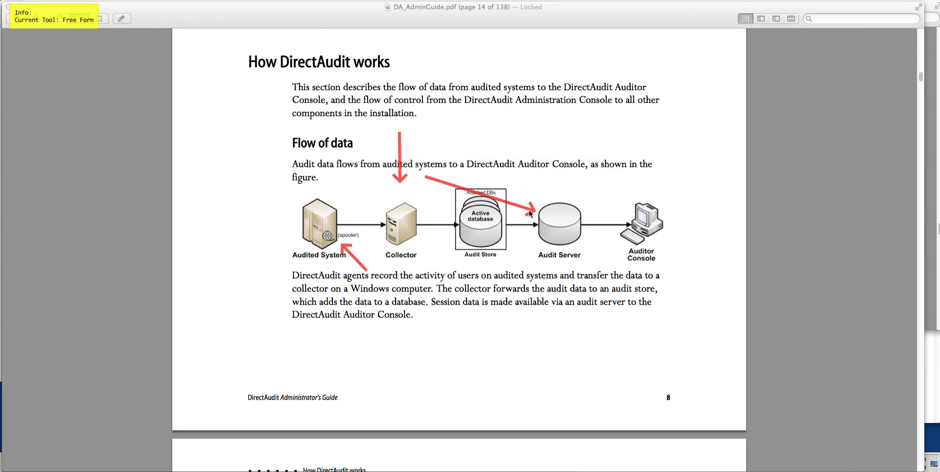
key("c")
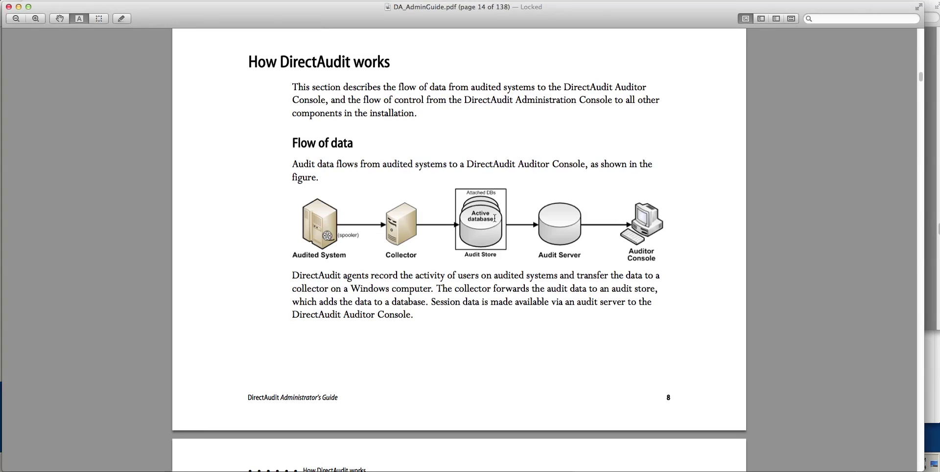
- Mark the medium-size DirectAudit architecture figure with arrows near the upper Audit Store and Audit Server link plus a handwritten 3, and clear the marks
scroll(490, 222, "up", 5)
scroll(480, 221, "up", 7)
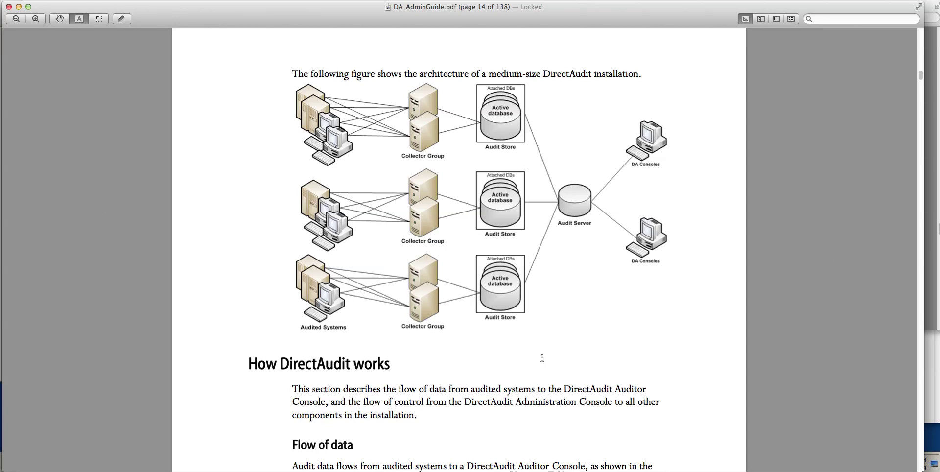
mouse_move(608, 67)
left_mouse_down()
mouse_move(551, 89)
mouse_move(563, 110)
mouse_move(551, 119)
mouse_move(571, 147)
mouse_move(546, 166)
left_mouse_up()
key("r")
key("f")
key("a")
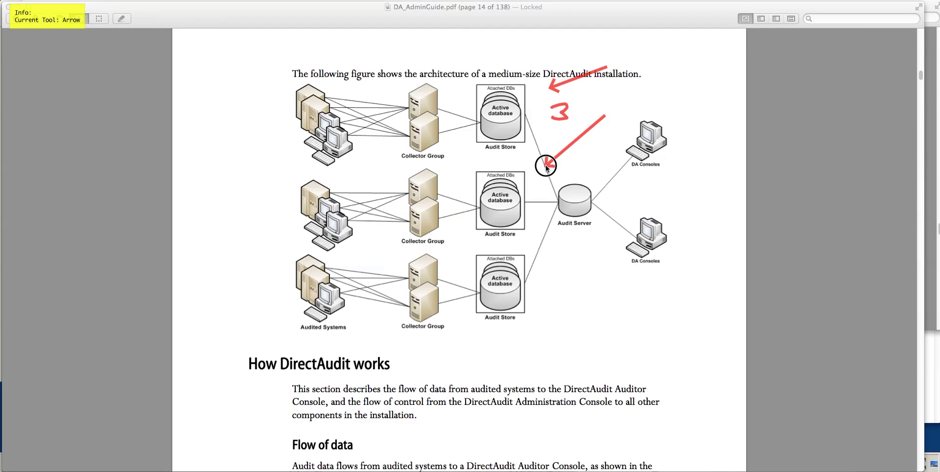
key("f")
key("c")
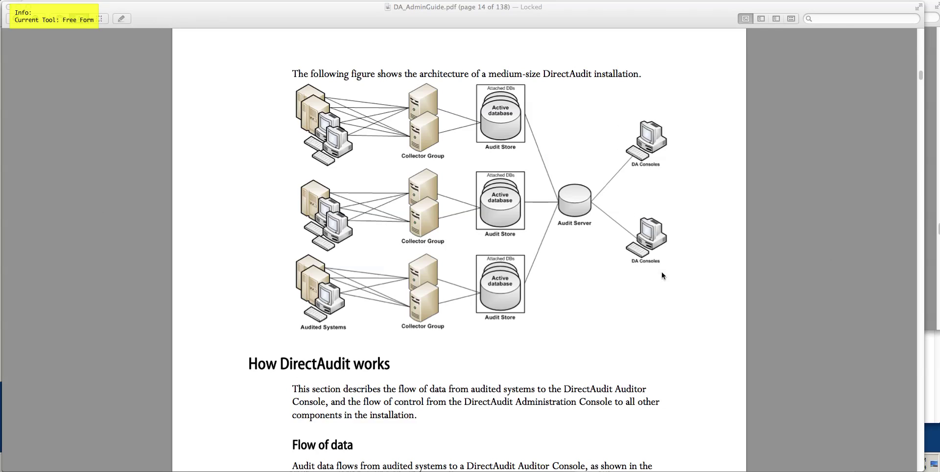
- Draw a downward arrow across the links between the Audit Server and the DA Consoles in the architecture figure, and erase it
key("a")
left_click_drag(606, 96, 608, 254)
key("f")
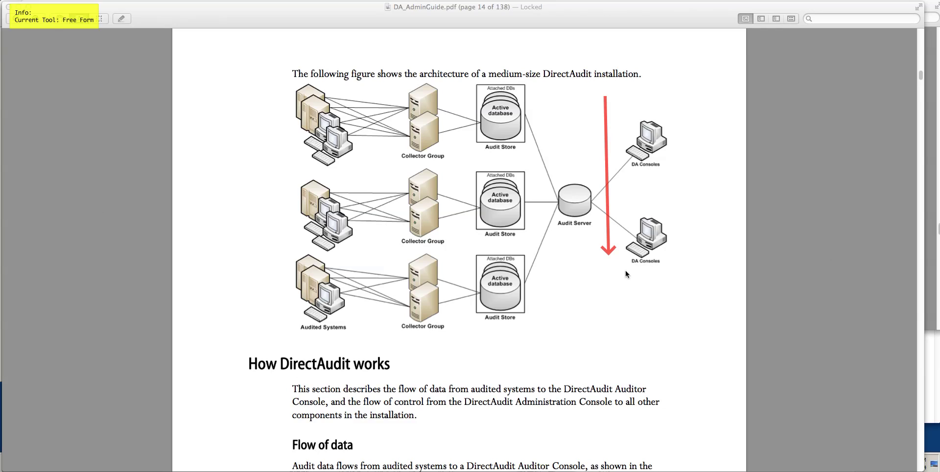
key("e")
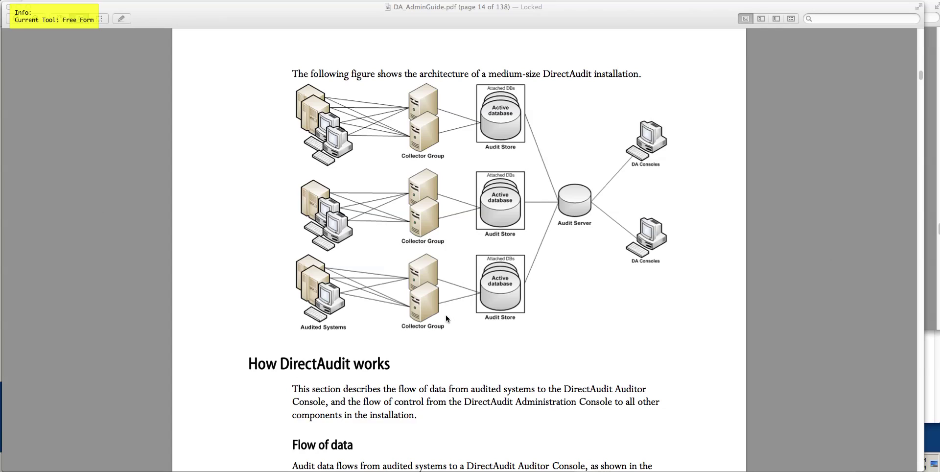
- Switch to the engcen5 terminal session in the member.centrifyimage.vms virtual machine, clear its screen and run adinfo
left_click(418, 467)
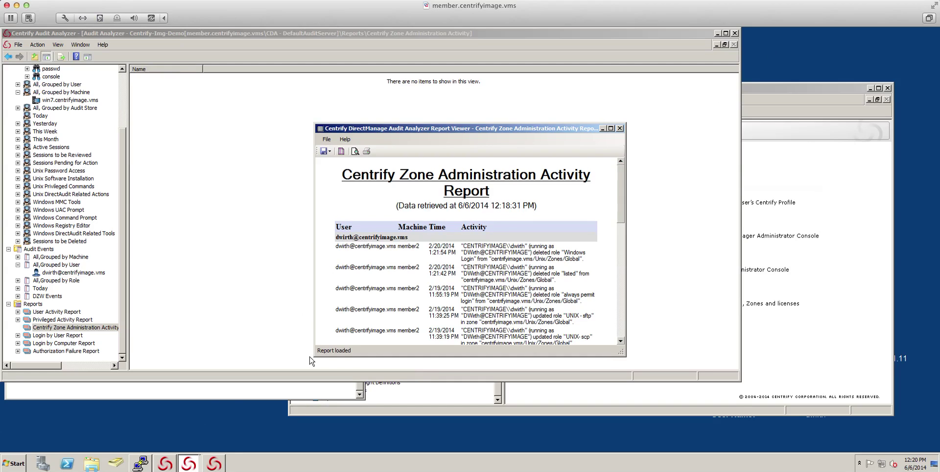
left_click(146, 456)
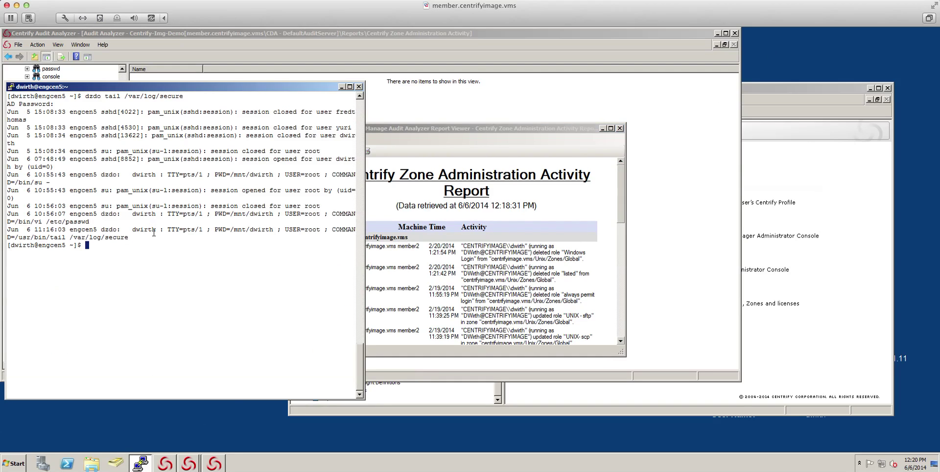
type("clear")
key("Return")
type("adi")
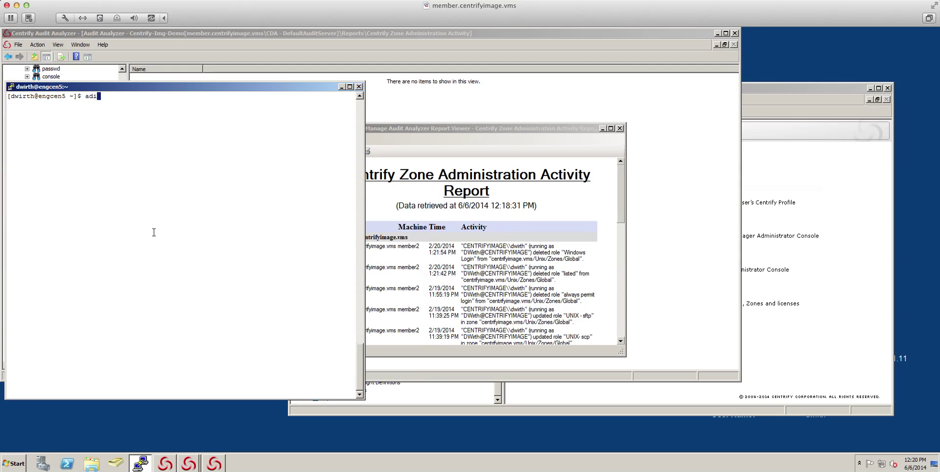
type("nfo")
key("Return")
- Run dzinfo in the engcen5 terminal to list the account's roles, rights and privileged commands
type("dzi")
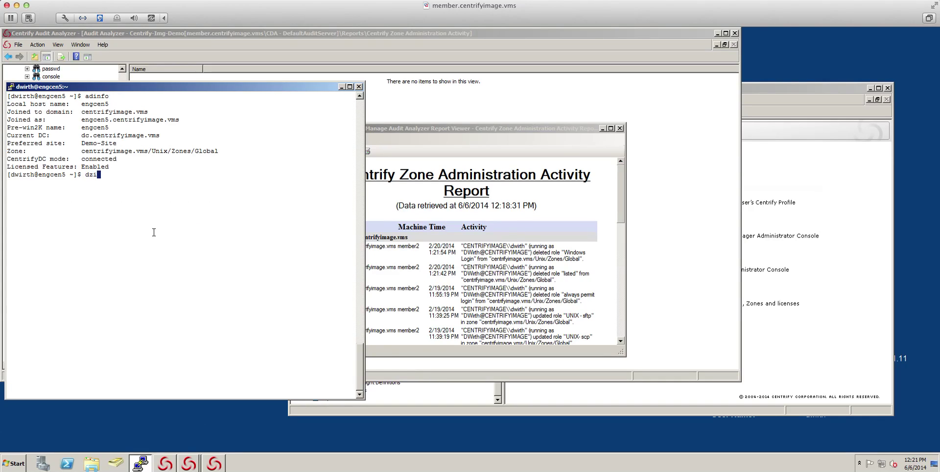
type("nfo")
key("Return")
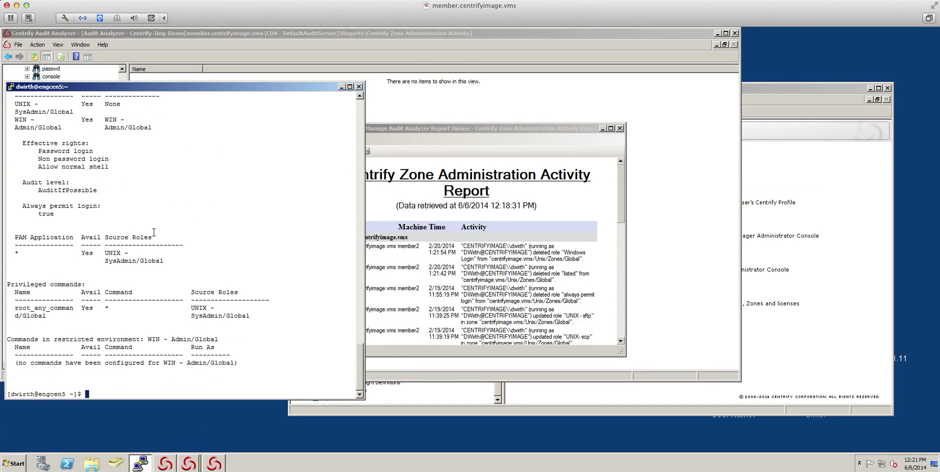
- Clear the engcen5 terminal and run dainfo to check the DirectAudit agent's status
type("clear")
key("Return")
type("dai")
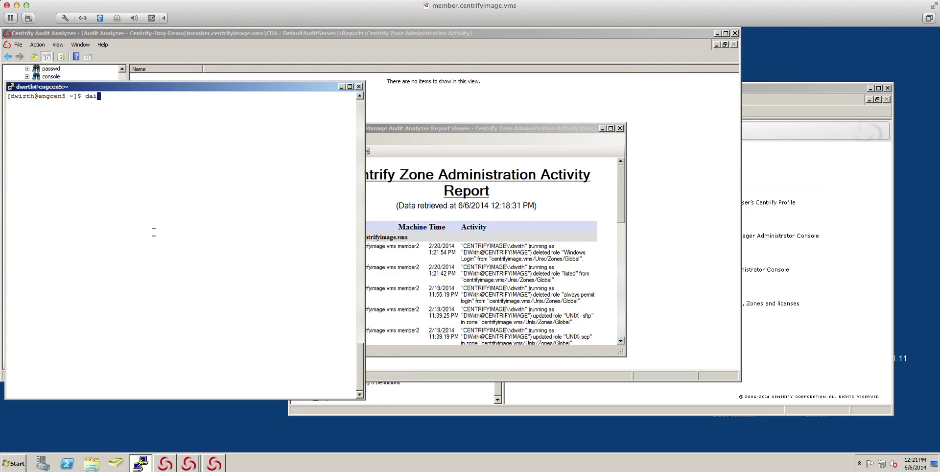
type("nfo")
key("Return")
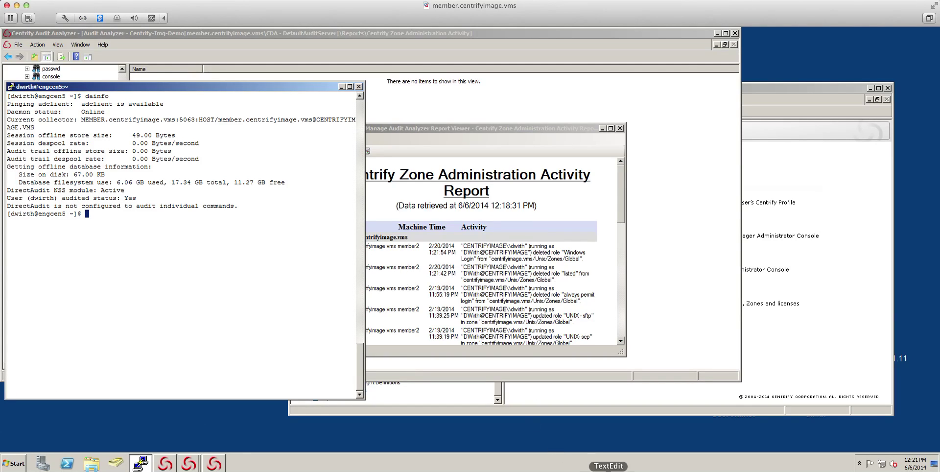
- Draw arrows at the current collector, offline database and user audited status lines of the dainfo output, and clear them
key("f")
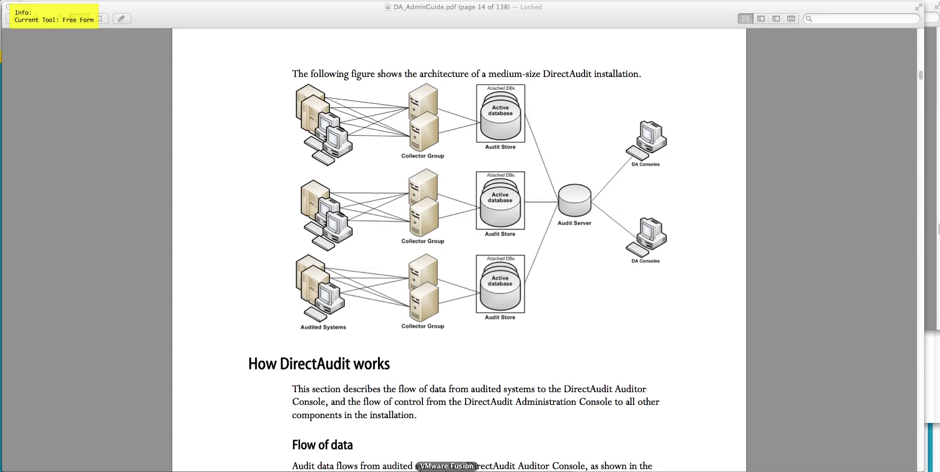
left_click(447, 465)
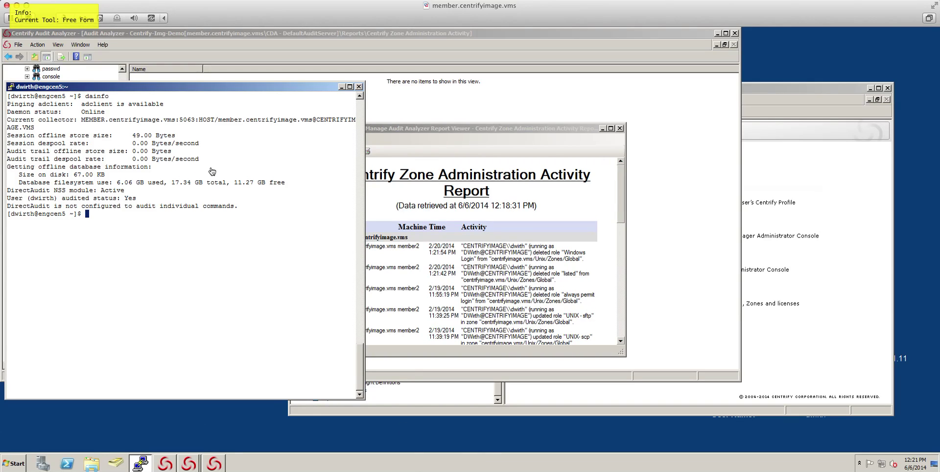
key("a")
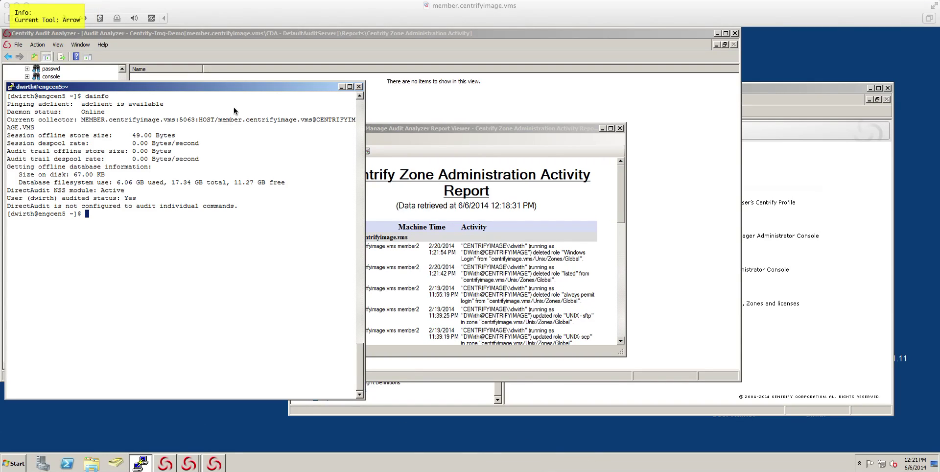
left_click_drag(246, 103, 213, 124)
left_click_drag(230, 156, 173, 173)
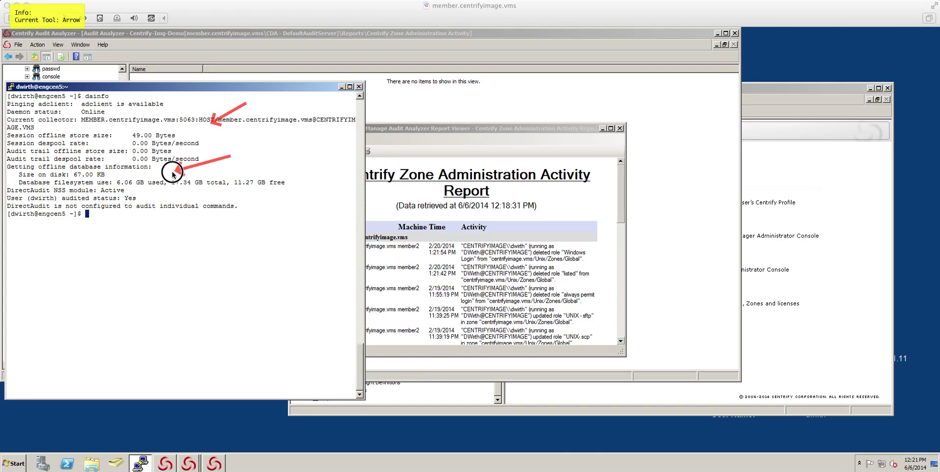
left_click_drag(226, 196, 163, 198)
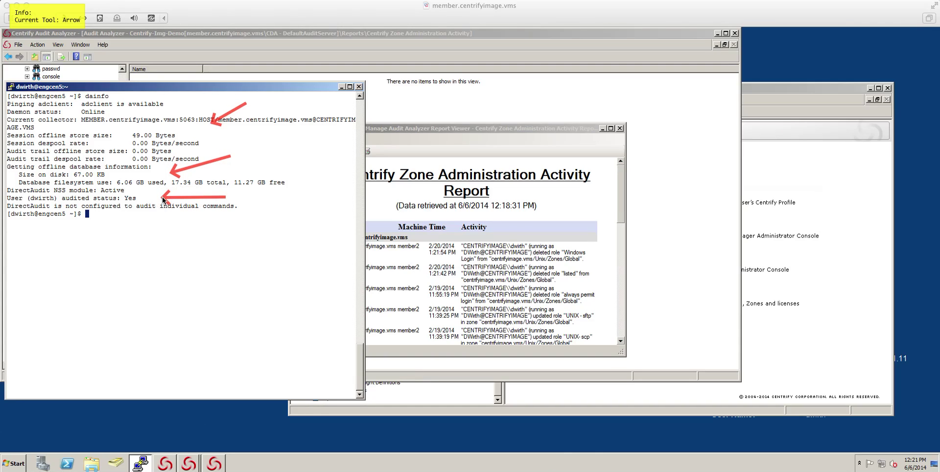
key("f")
key("c")
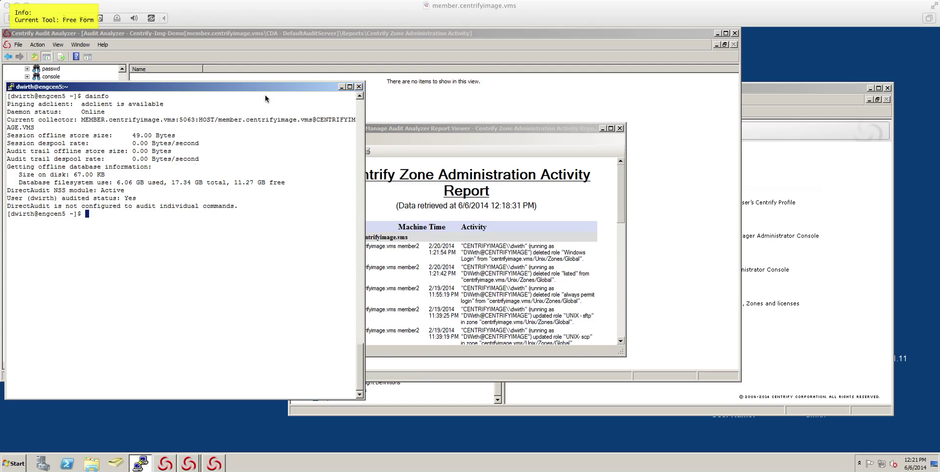
key("Escape")
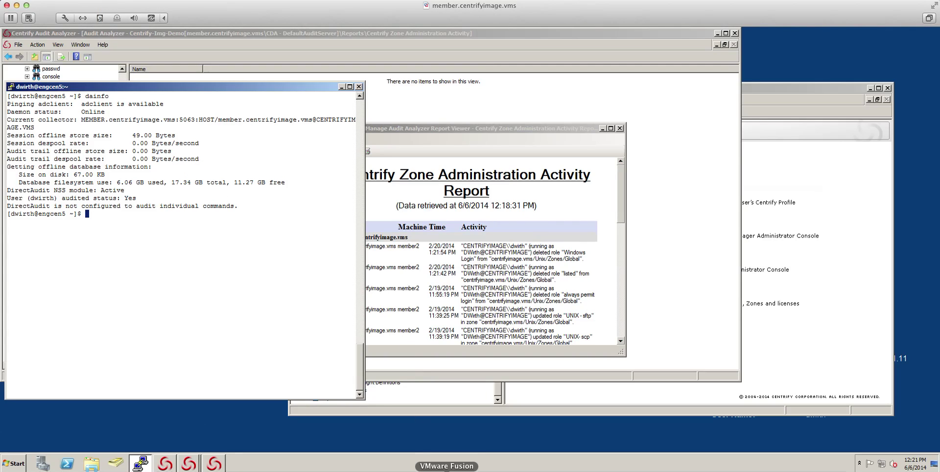
- Bring up the member2.centrifyimage.vms virtual machine window with the DirectAudit Agent Control Panel
key("ctrl+Right")
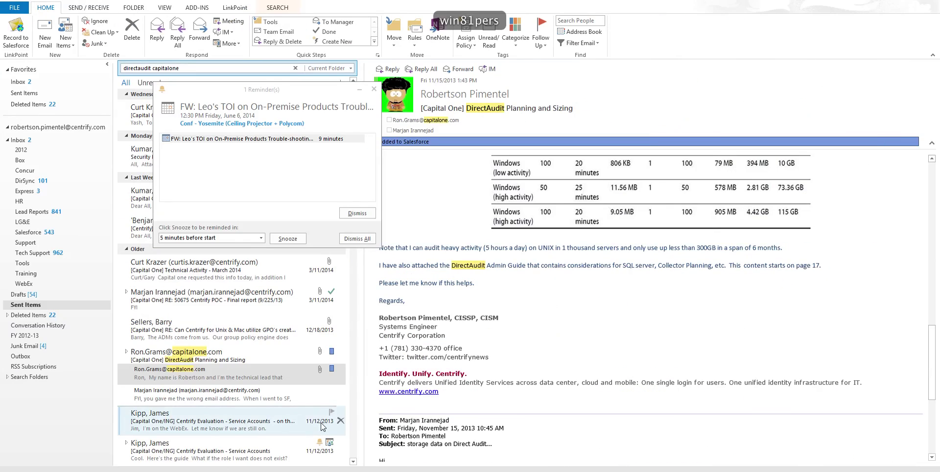
key("ctrl+Left")
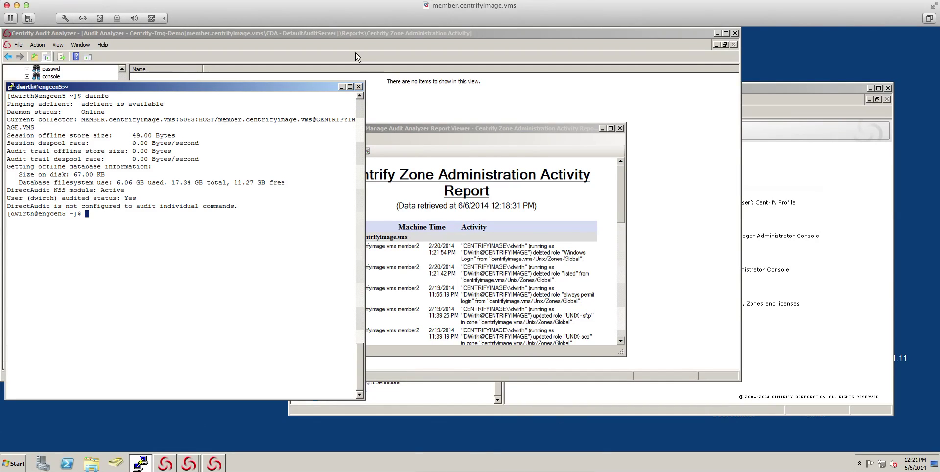
left_click(205, 4)
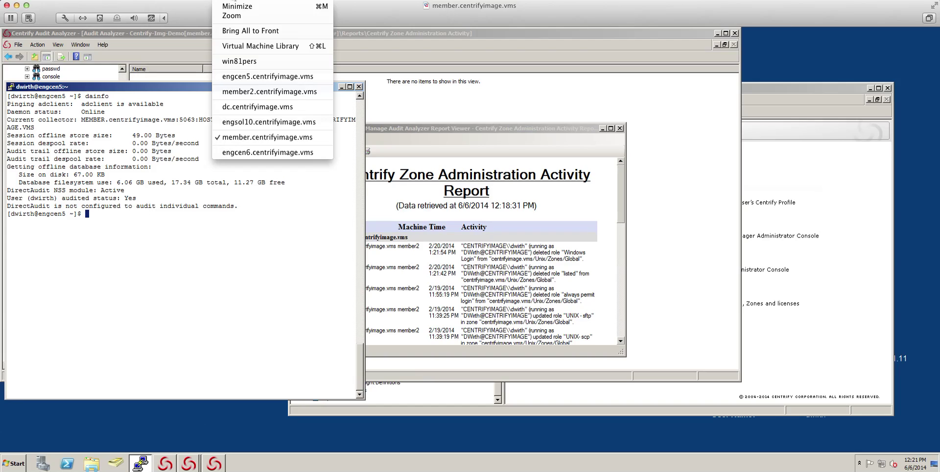
left_click(252, 90)
left_click(514, 221)
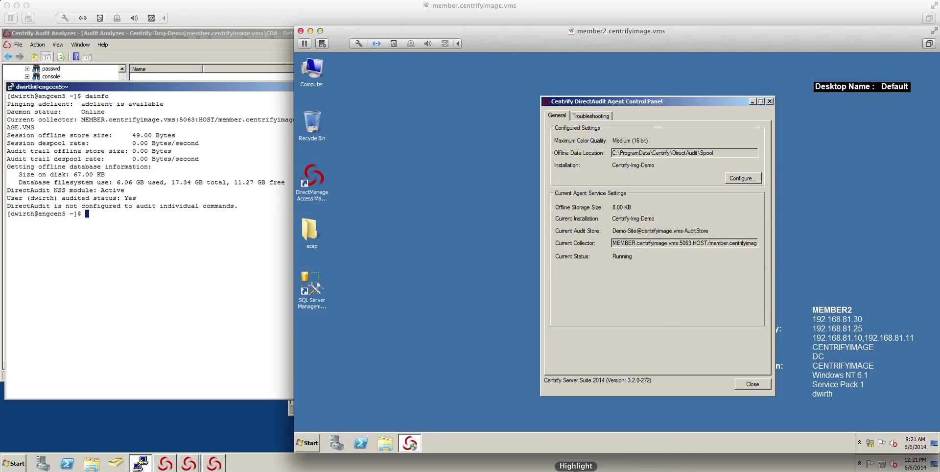
- Mark the maximum color quality, offline data location, current audit store and current status in the Agent Control Panel with arrows, and clear them
key("a")
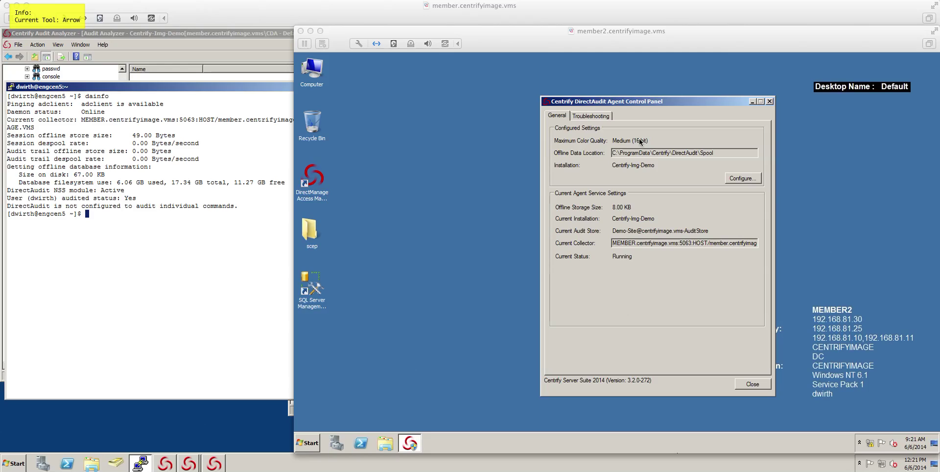
left_click_drag(703, 119, 660, 139)
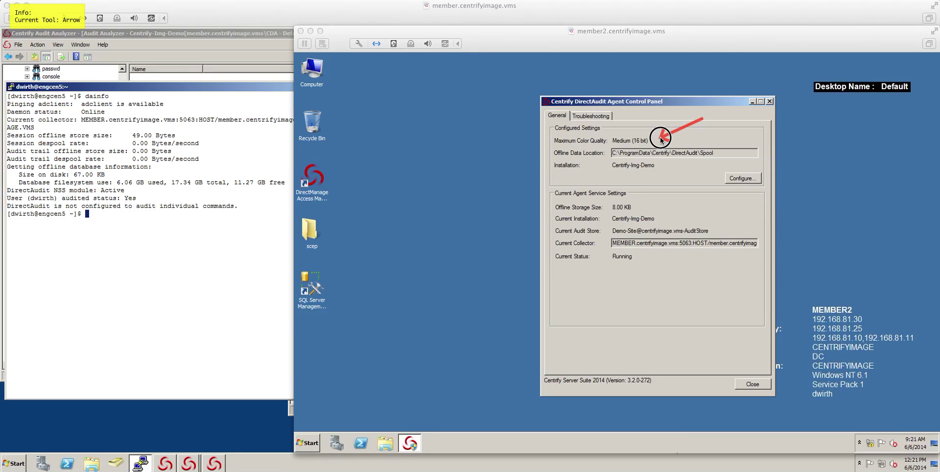
left_click_drag(741, 130, 721, 148)
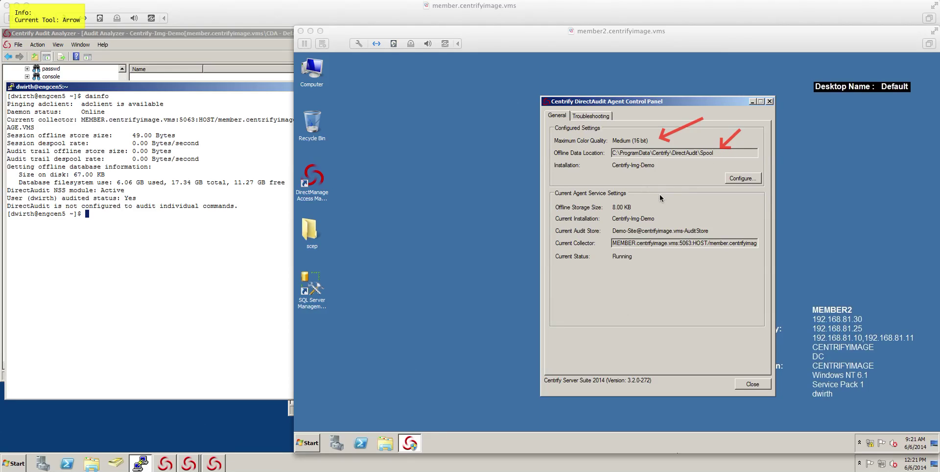
left_click_drag(714, 208, 693, 225)
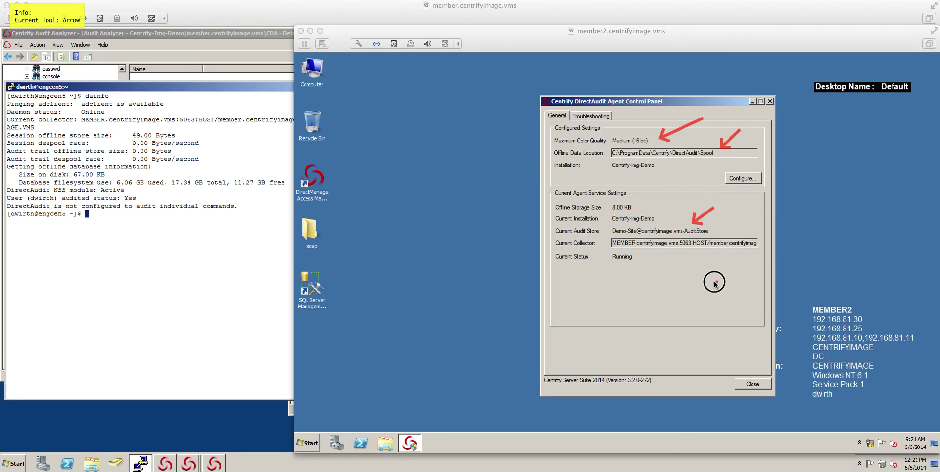
left_click_drag(715, 283, 645, 264)
key("f")
key("e")
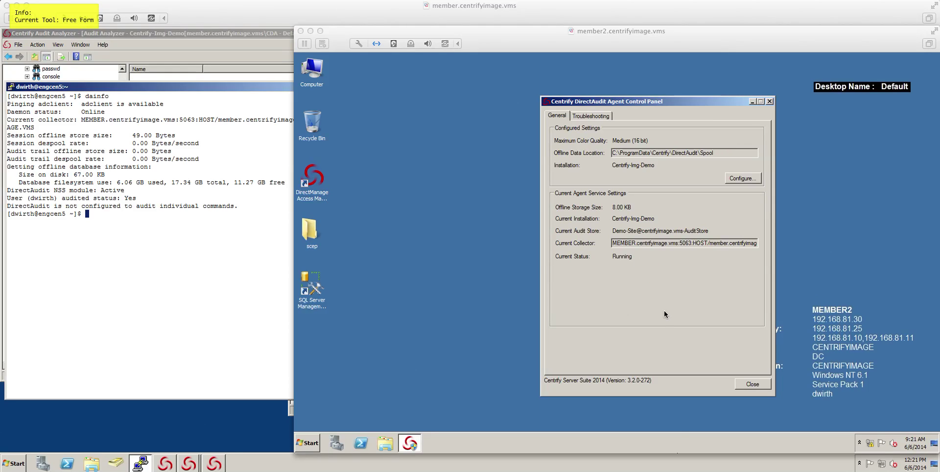
key("Escape")
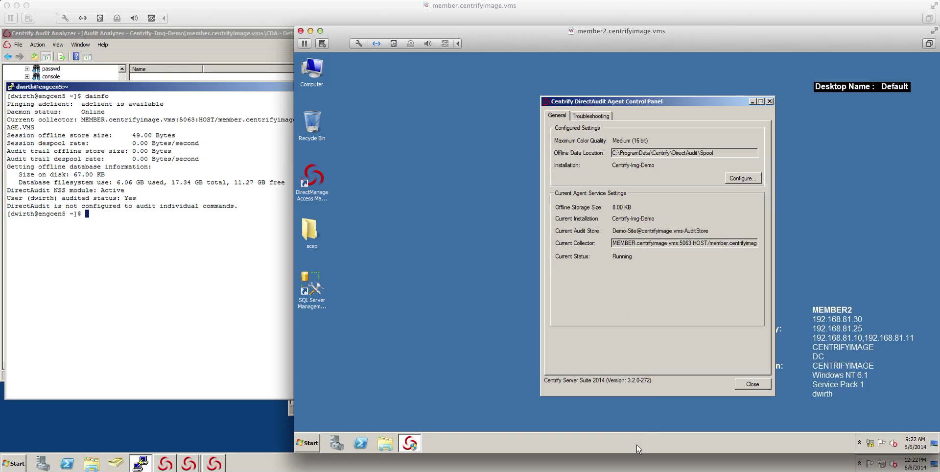
- Switch back to DA_AdminGuide.pdf and show the Flow of data figure below the architecture figure
left_click(640, 464)
scroll(507, 275, "down", 2)
scroll(509, 272, "down", 4)
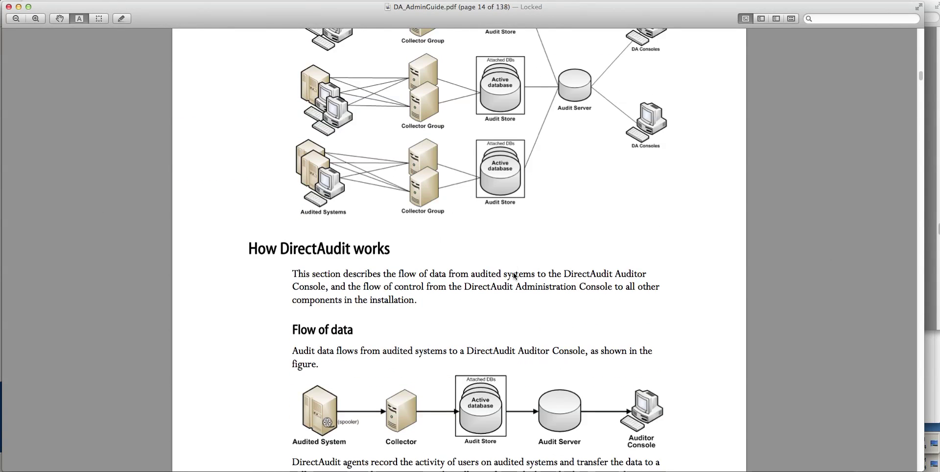